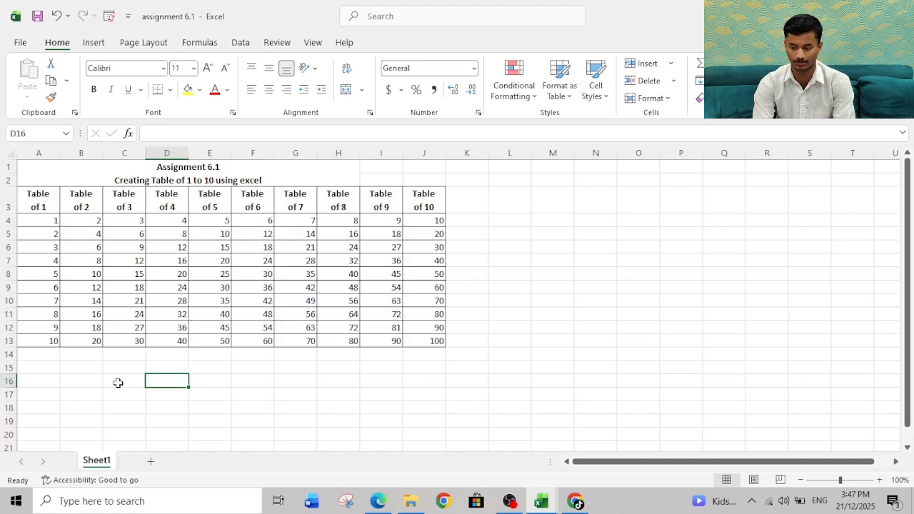
Step: Add a new worksheet and enter the title "table Creation" in cell C1
{"action": "left_click", "coordinate": [149, 462]}
{"action": "left_click", "coordinate": [112, 168]}
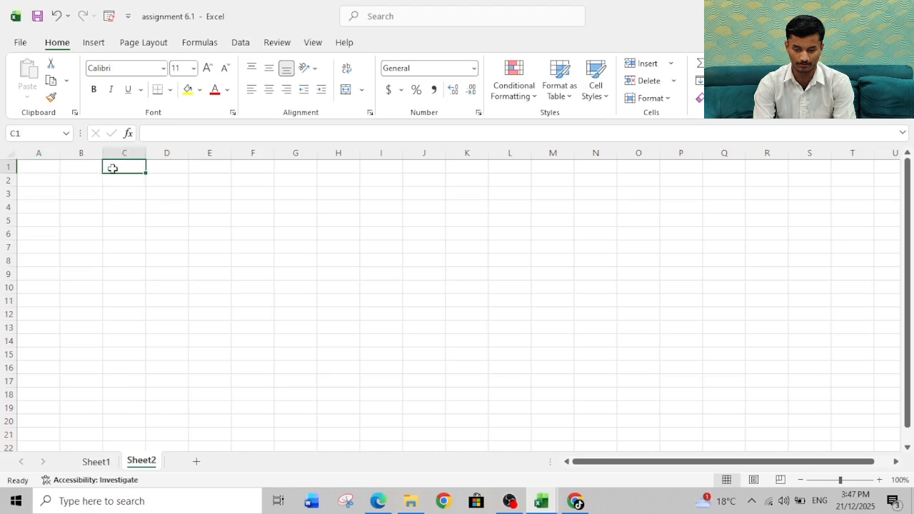
{"action": "type", "text": "tabl"}
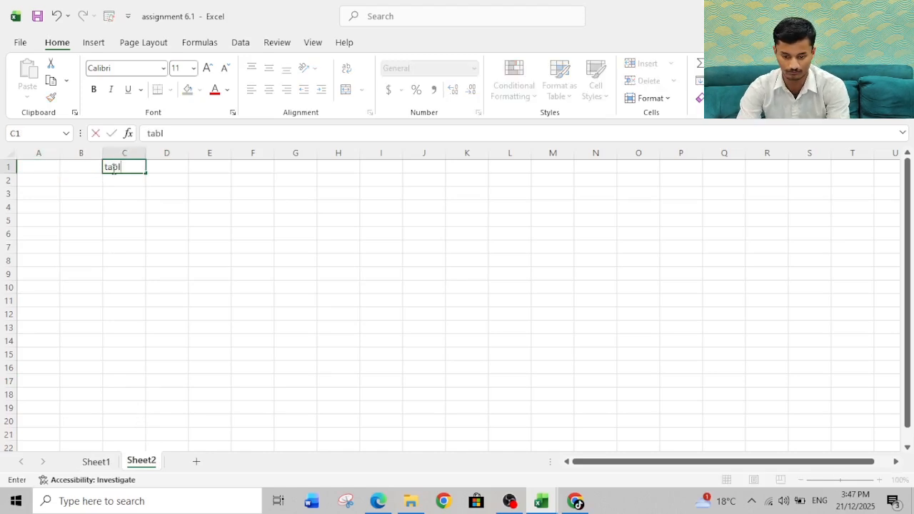
{"action": "type", "text": "e Creat"}
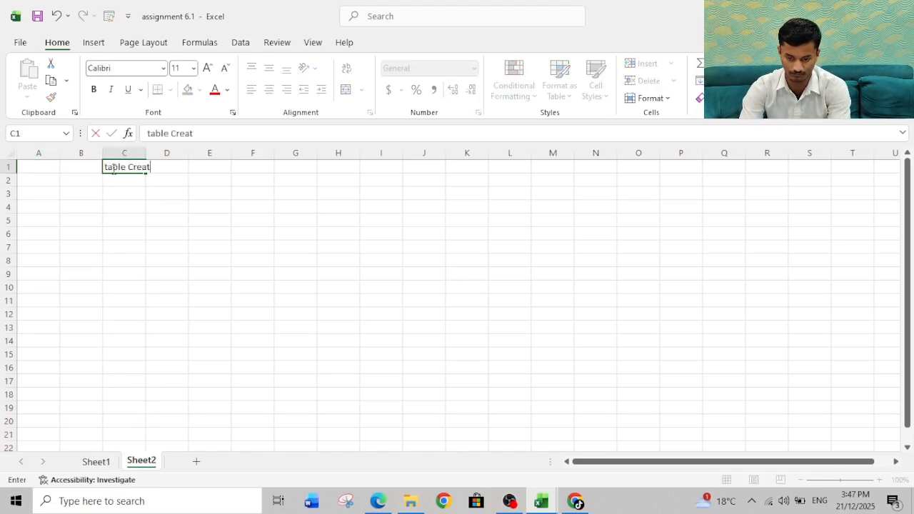
{"action": "type", "text": "ion"}
{"action": "key", "text": "BackSpace"}
{"action": "key", "text": "BackSpace"}
{"action": "key", "text": "BackSpace"}
{"action": "type", "text": "ion"}
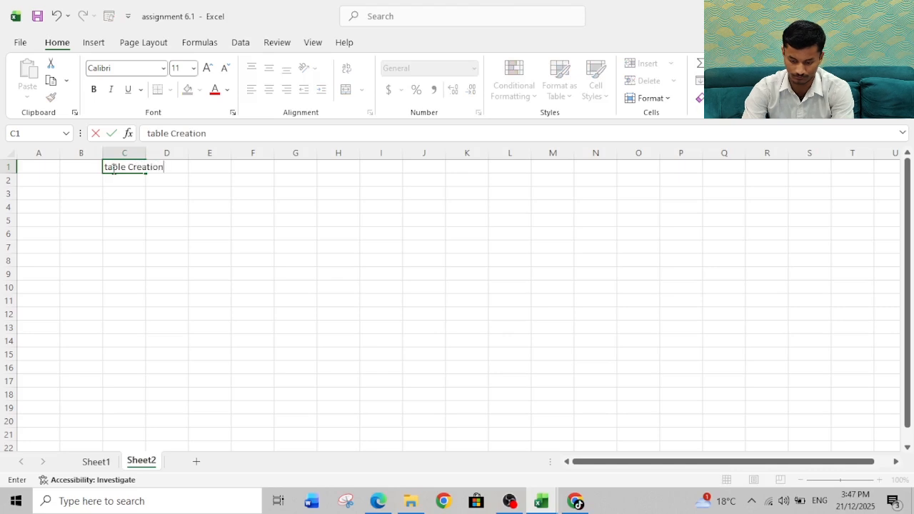
{"action": "key", "text": "Return"}
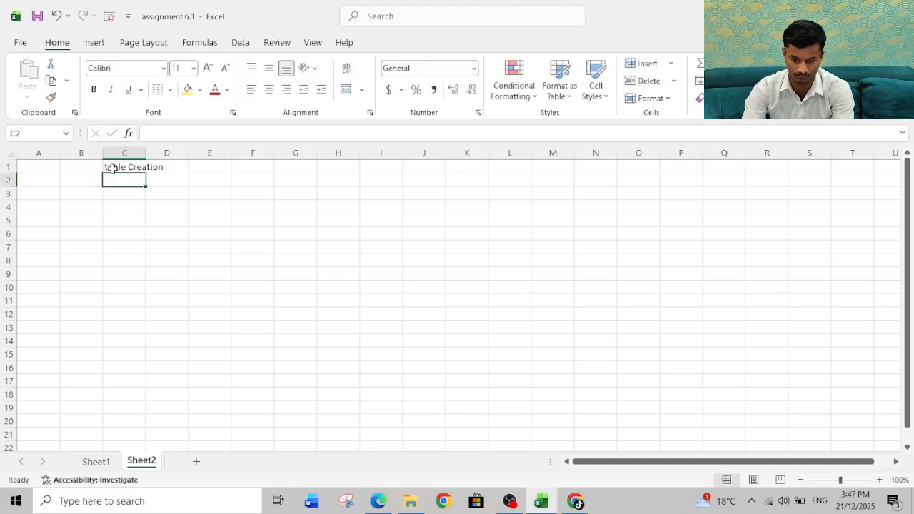
Step: Enter the column heading "Table Of 1" in cell A2
{"action": "left_click", "coordinate": [50, 184]}
{"action": "type", "text": "T"}
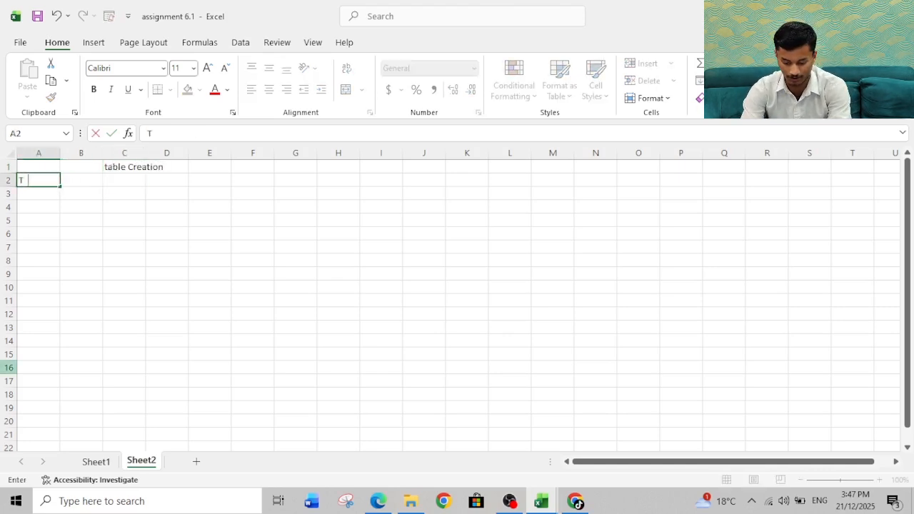
{"action": "type", "text": "able Of 1"}
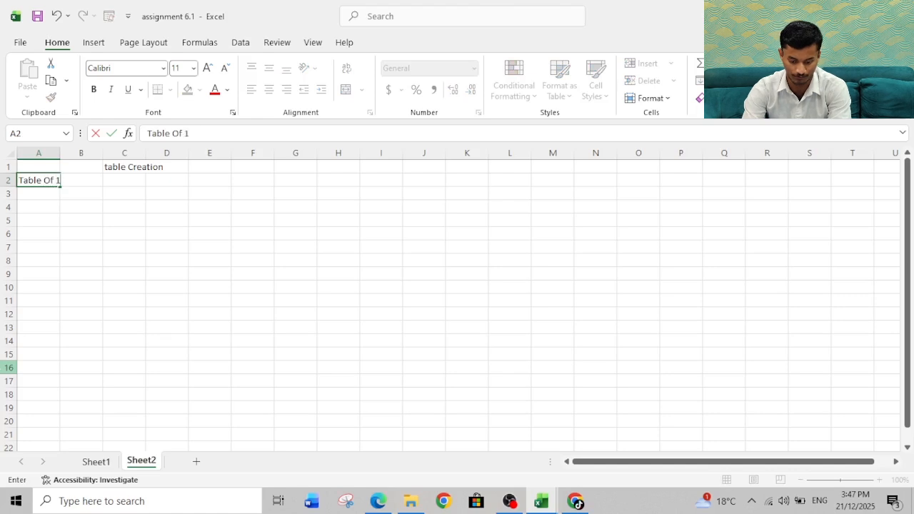
{"action": "key", "text": "Return"}
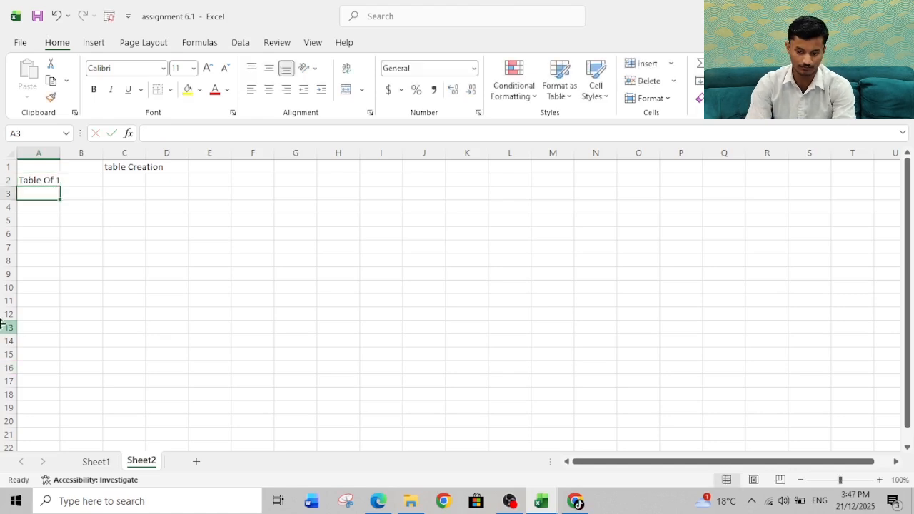
Step: Following the heading layout on Sheet1, split Sheet2's A2 heading onto two lines with a line break after "Table"
{"action": "left_click", "coordinate": [847, 481]}
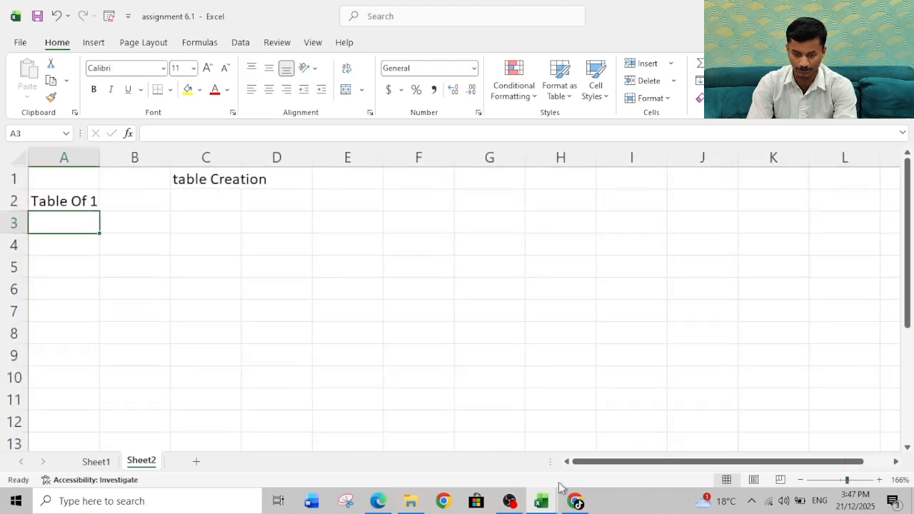
{"action": "left_click", "coordinate": [95, 461]}
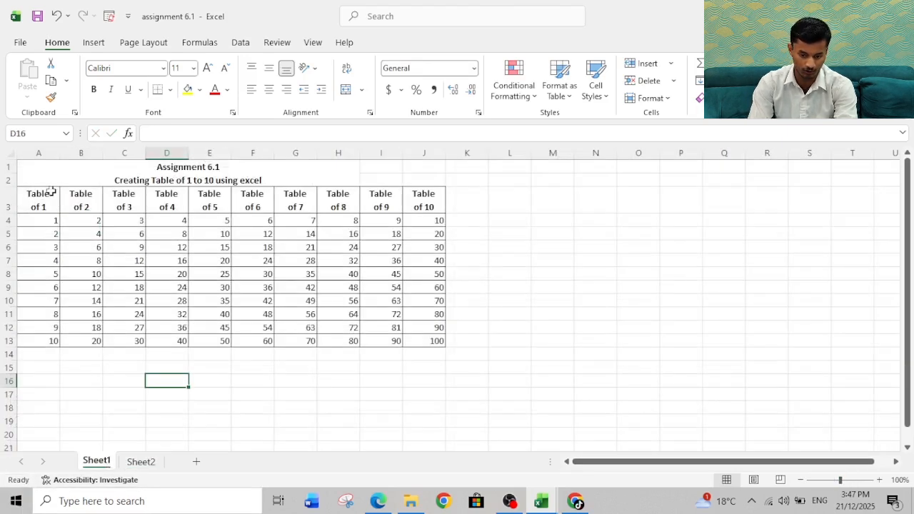
{"action": "left_click", "coordinate": [145, 463]}
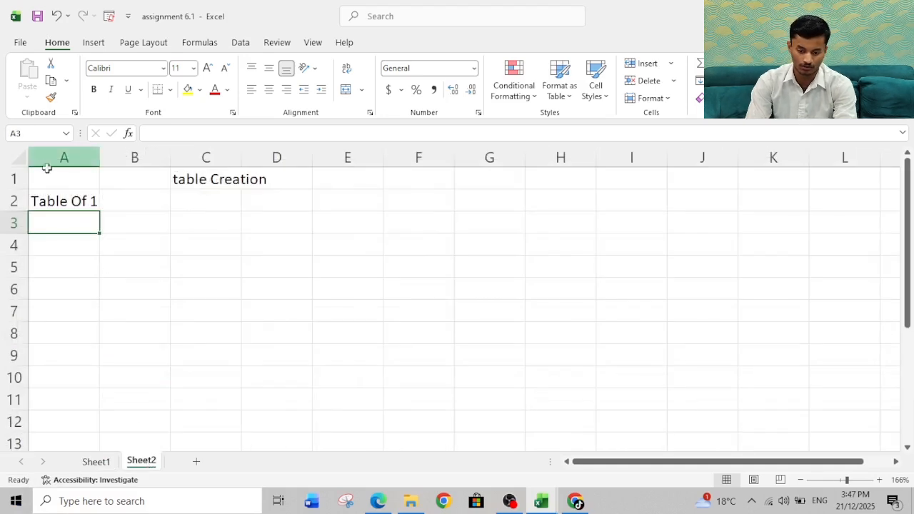
{"action": "left_click", "coordinate": [63, 200]}
{"action": "double_click", "coordinate": [66, 202]}
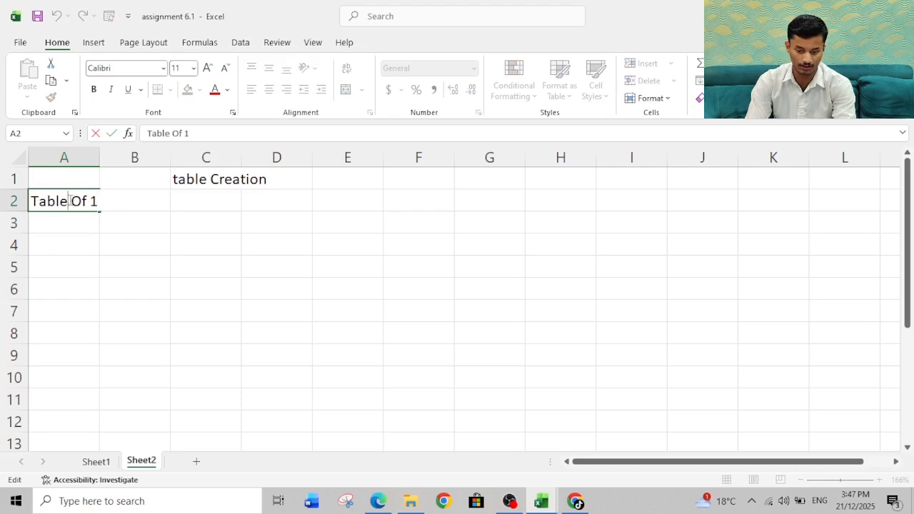
{"action": "key", "text": "alt+Return"}
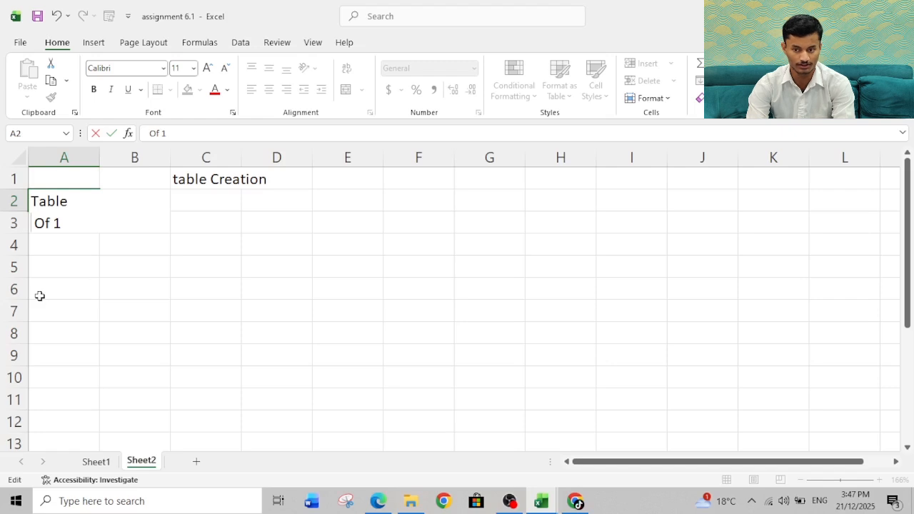
{"action": "key", "text": "Return"}
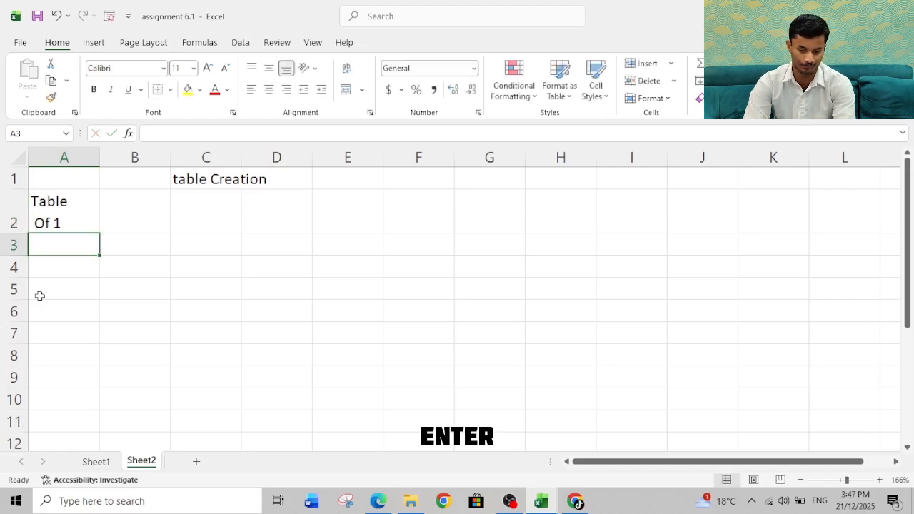
Step: Practise range selection by selecting A2:D2 and larger blocks starting at A2, clearing each selection
{"action": "left_click", "coordinate": [68, 205]}
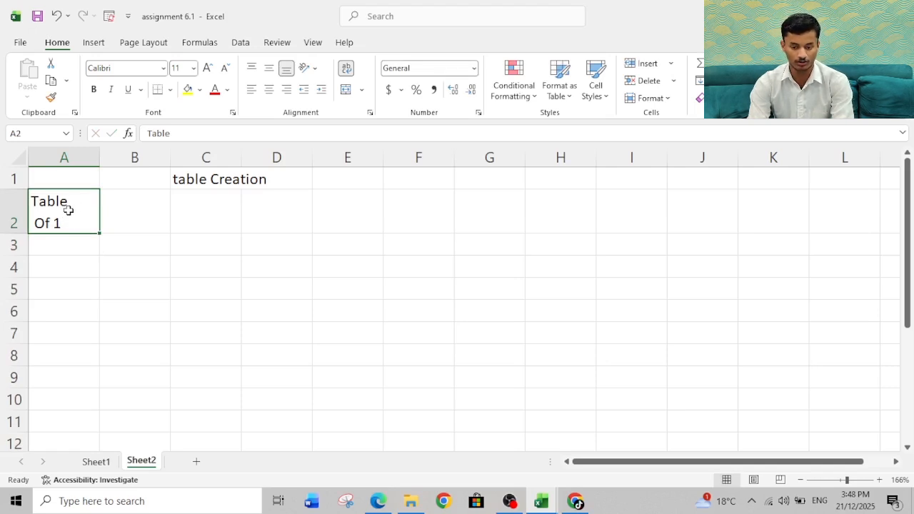
{"action": "left_click_drag", "start_coordinate": [94, 213], "coordinate": [278, 222]}
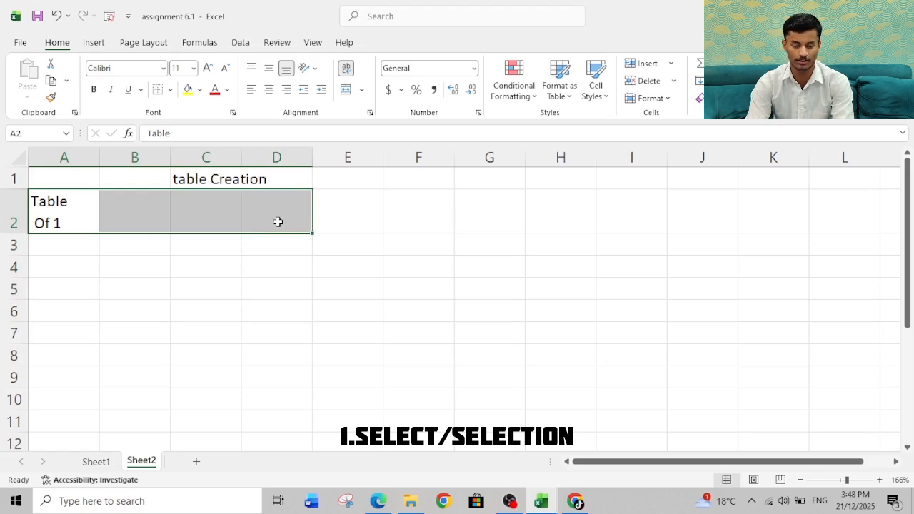
{"action": "left_click", "coordinate": [137, 265]}
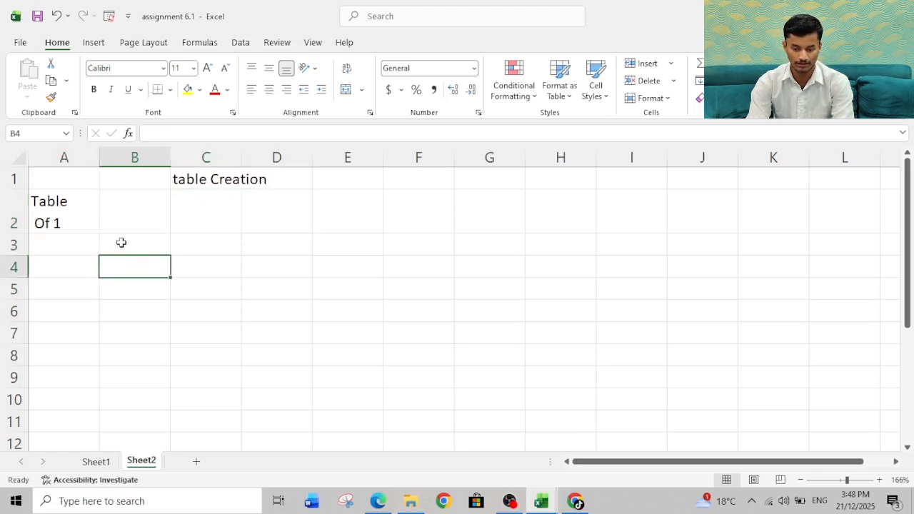
{"action": "left_click", "coordinate": [78, 206]}
{"action": "left_click_drag", "start_coordinate": [78, 207], "coordinate": [204, 295]}
{"action": "left_click", "coordinate": [174, 335]}
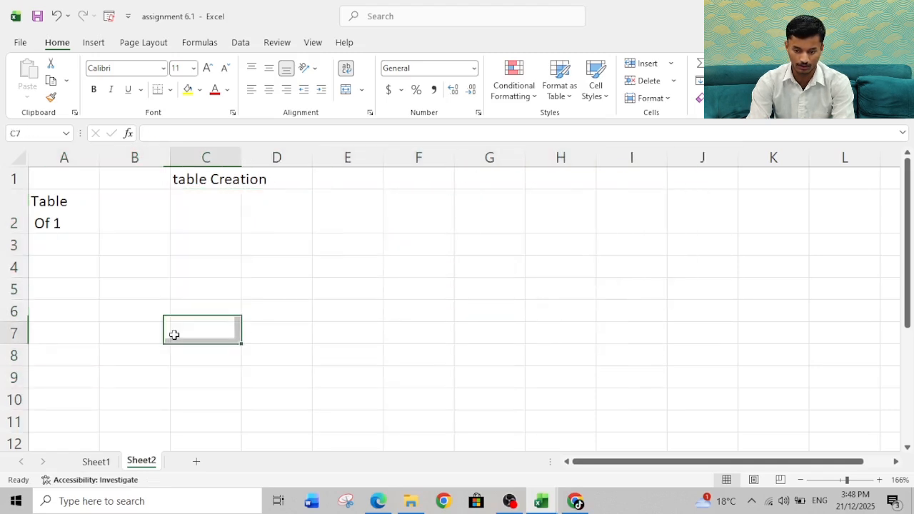
{"action": "left_click", "coordinate": [69, 212]}
{"action": "left_click_drag", "start_coordinate": [69, 212], "coordinate": [375, 367]}
{"action": "left_click", "coordinate": [375, 367]}
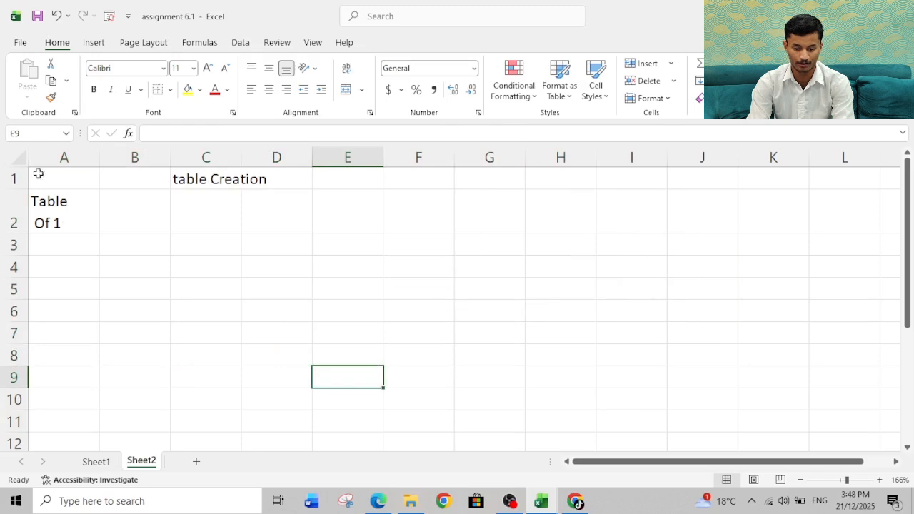
Step: Move the "Table Of 1" heading from cell A2 to cell B2
{"action": "left_click", "coordinate": [50, 201]}
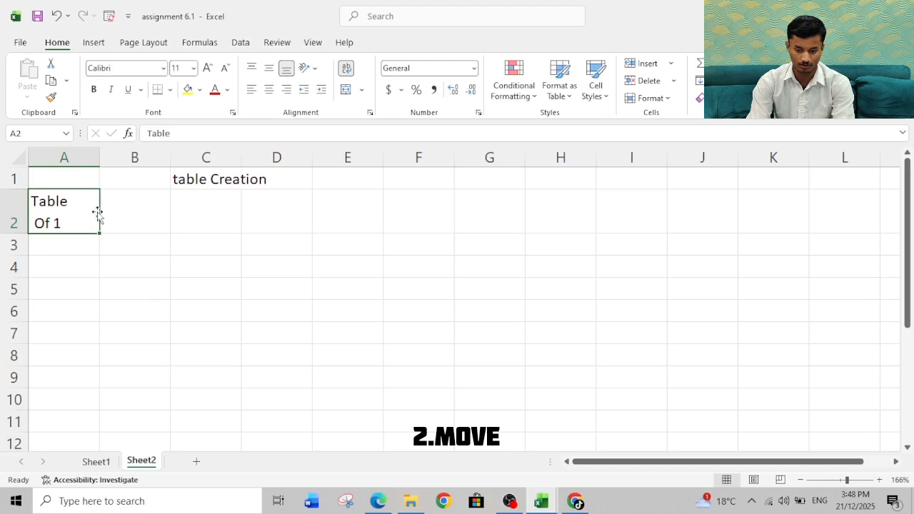
{"action": "left_click_drag", "start_coordinate": [71, 236], "coordinate": [139, 204]}
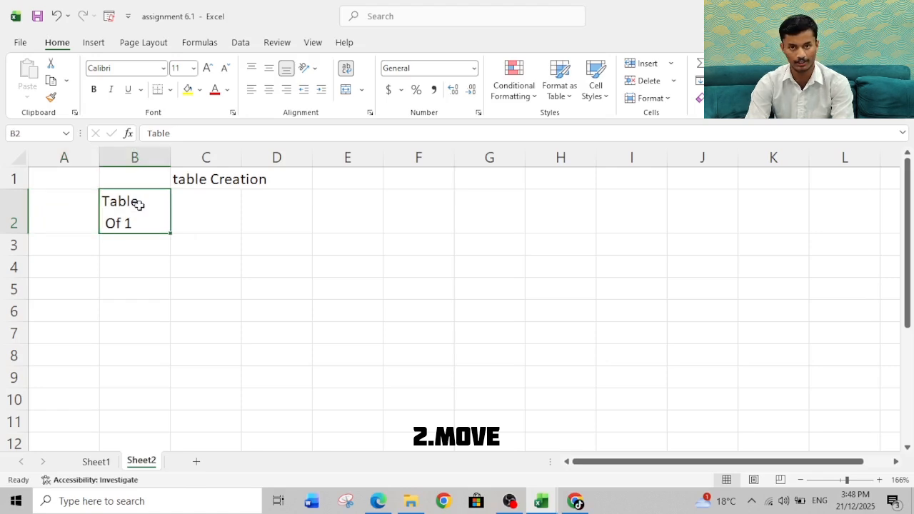
{"action": "left_click", "coordinate": [134, 239]}
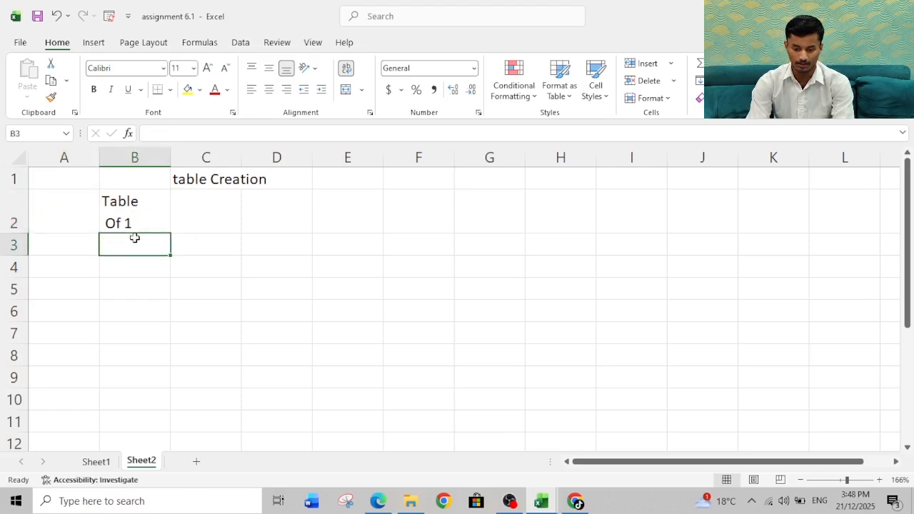
Step: Fill the B2 heading across the row to K2 as a series ending at "Table Of 10"
{"action": "left_click", "coordinate": [119, 207]}
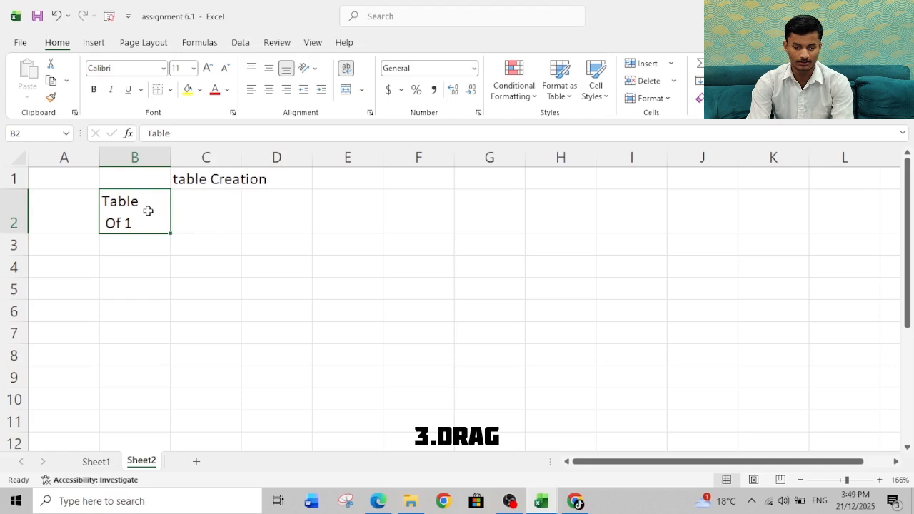
{"action": "left_click", "coordinate": [125, 238]}
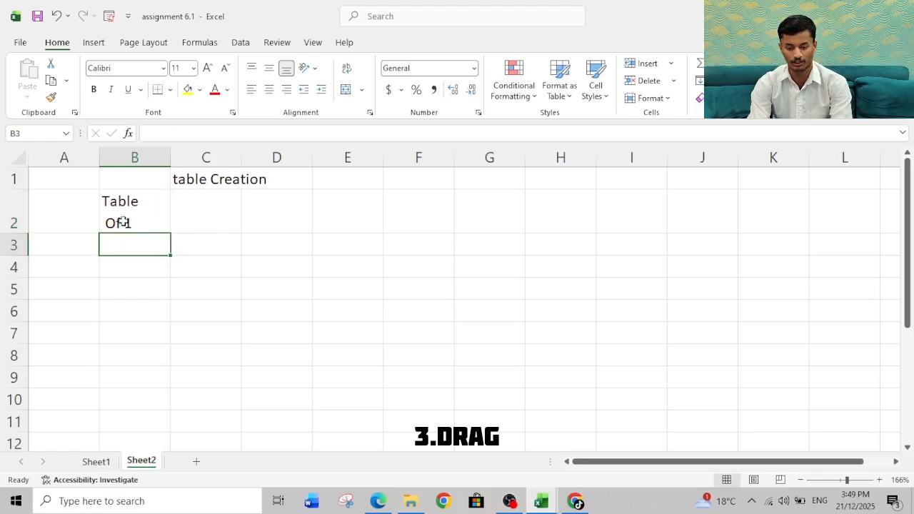
{"action": "left_click", "coordinate": [122, 217]}
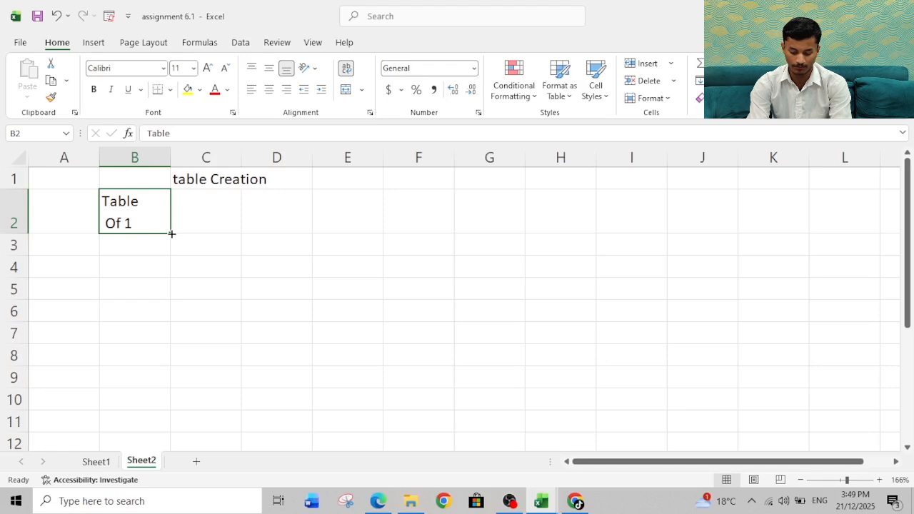
{"action": "left_click_drag", "start_coordinate": [171, 234], "coordinate": [639, 235]}
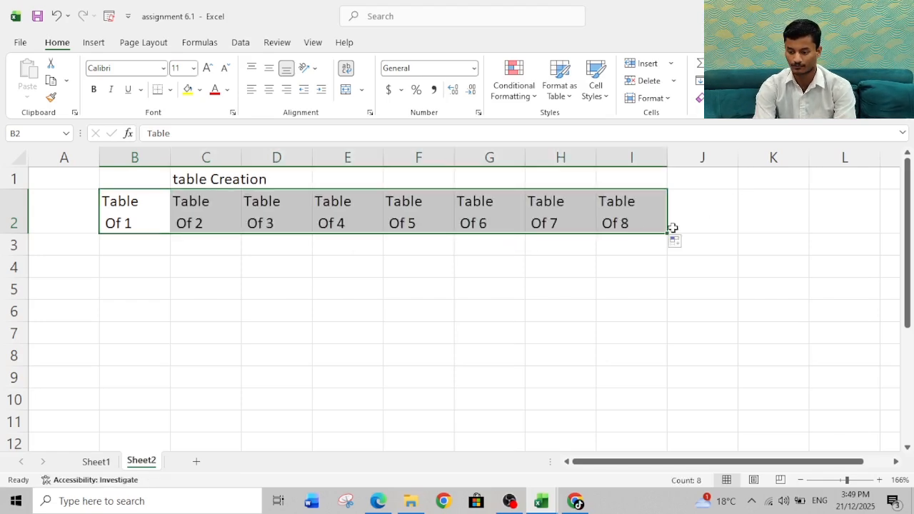
{"action": "left_click_drag", "start_coordinate": [668, 232], "coordinate": [777, 227]}
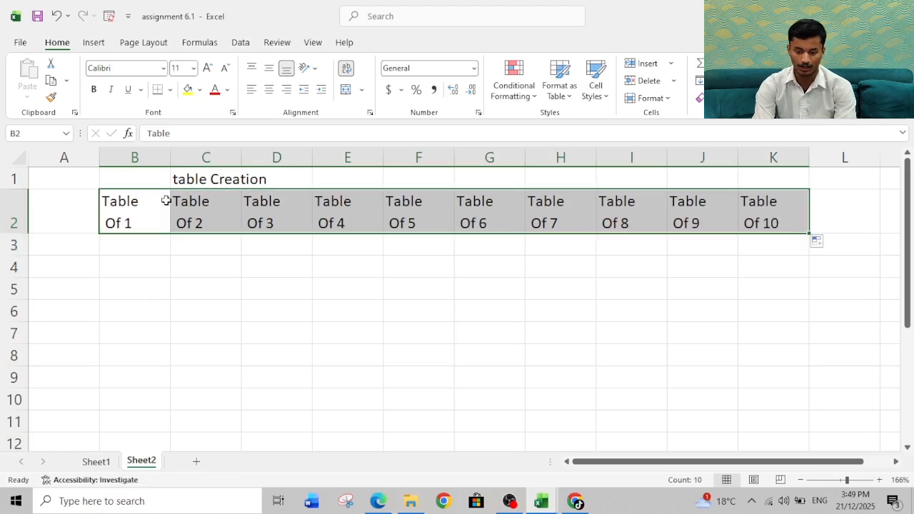
Step: Enter 1 and 2 in B3 and B4, and fill the series down to 10 in B12
{"action": "left_click", "coordinate": [127, 239]}
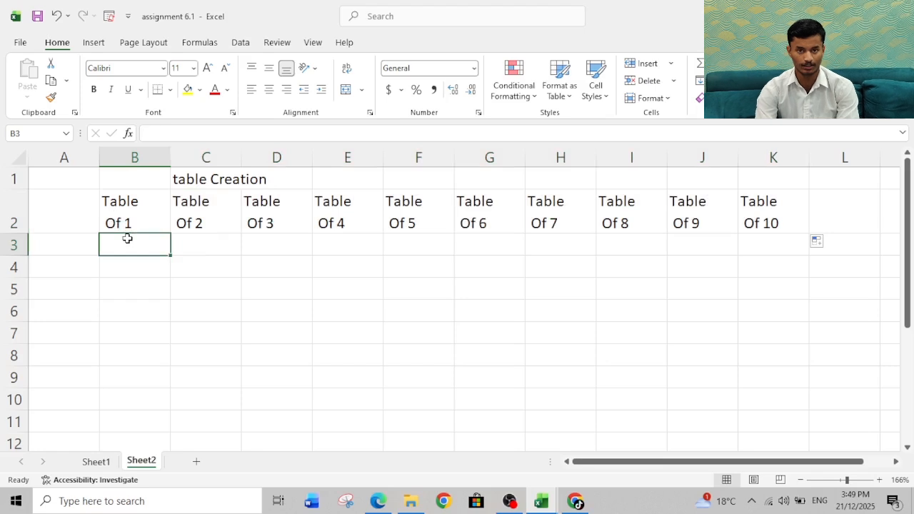
{"action": "type", "text": "1"}
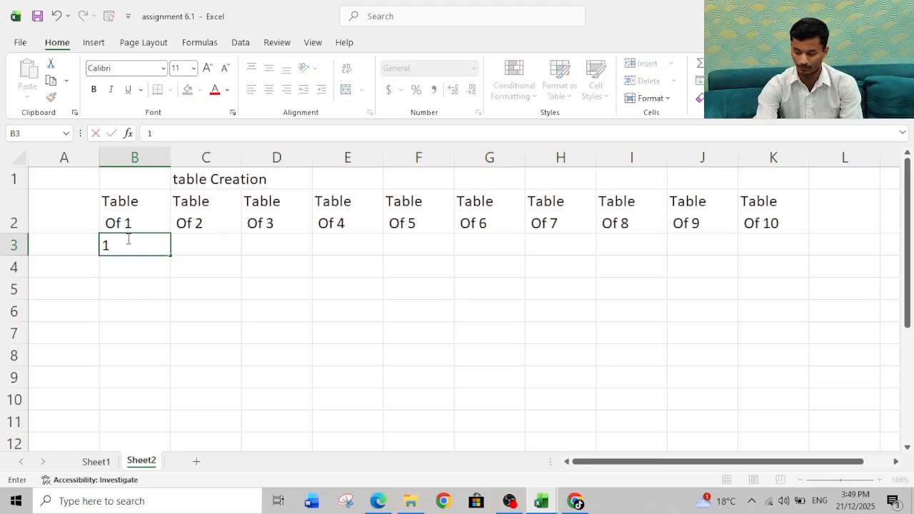
{"action": "key", "text": "Return"}
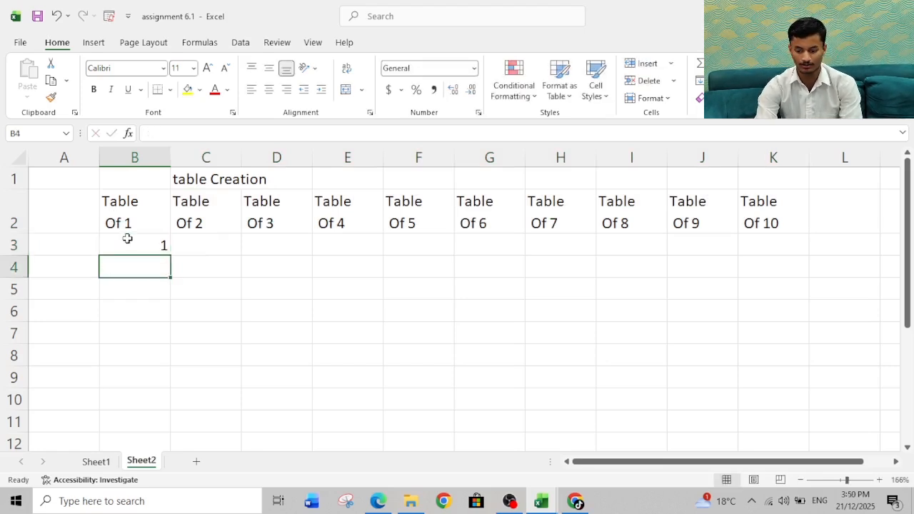
{"action": "type", "text": "2"}
{"action": "key", "text": "Return"}
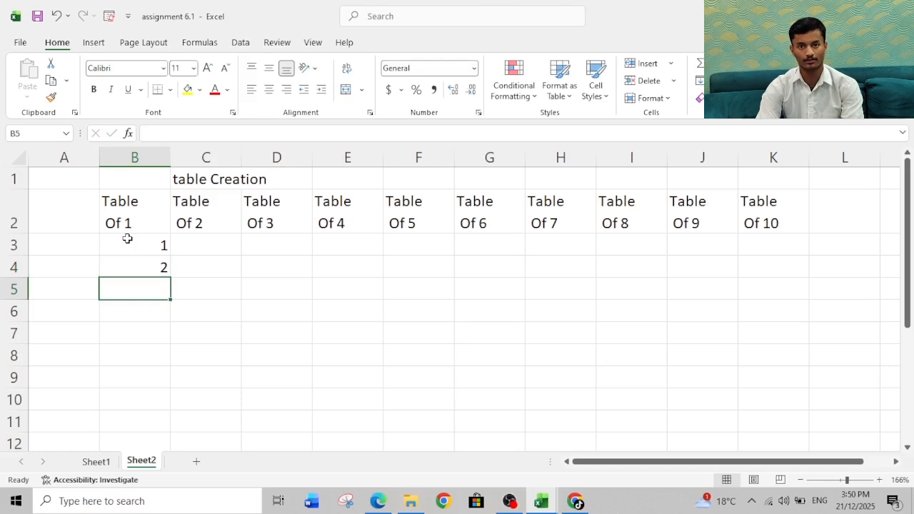
{"action": "left_click_drag", "start_coordinate": [136, 243], "coordinate": [138, 267]}
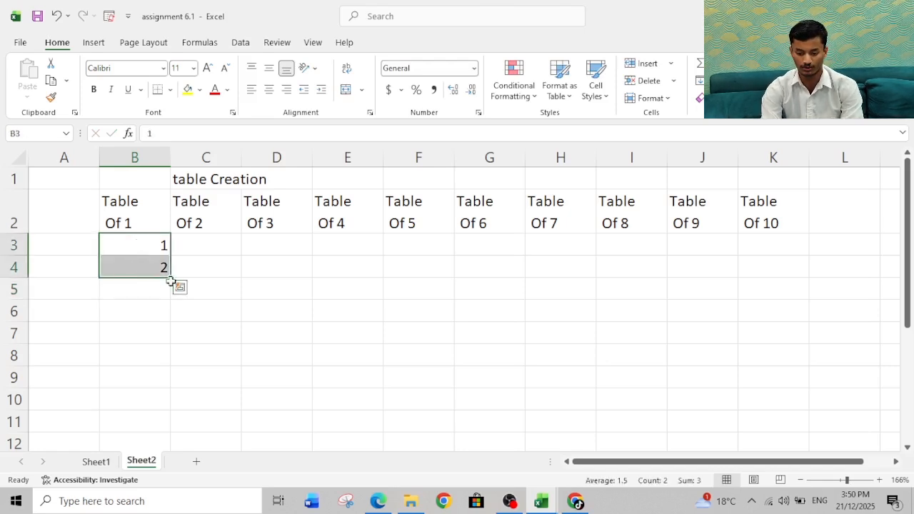
{"action": "left_click_drag", "start_coordinate": [169, 278], "coordinate": [177, 444]}
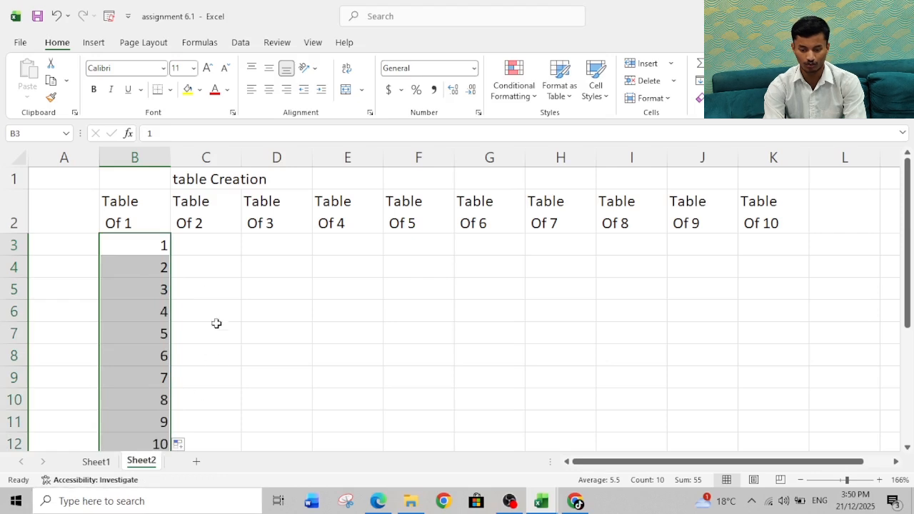
Step: Enter 2 and 4 in C3 and C4, and fill the series down to 20 in C12
{"action": "left_click", "coordinate": [195, 245]}
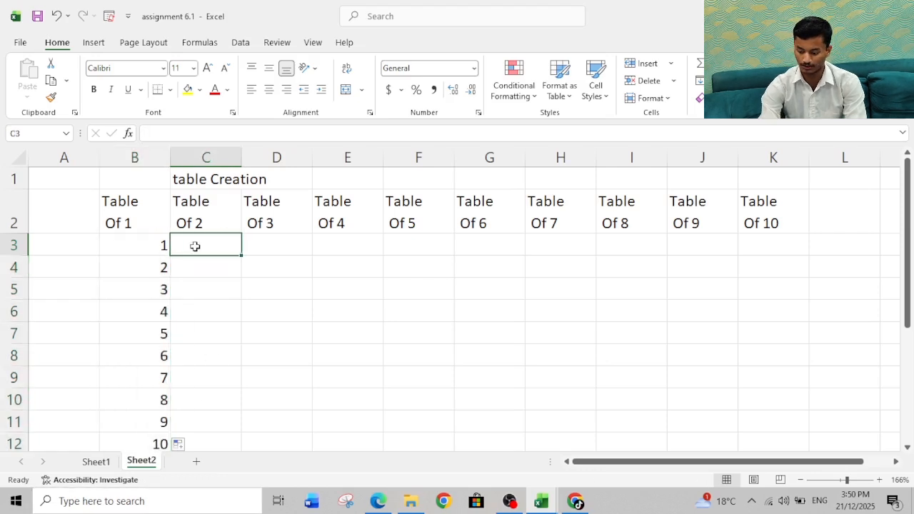
{"action": "type", "text": "2"}
{"action": "key", "text": "Return"}
{"action": "type", "text": "4"}
{"action": "key", "text": "Return"}
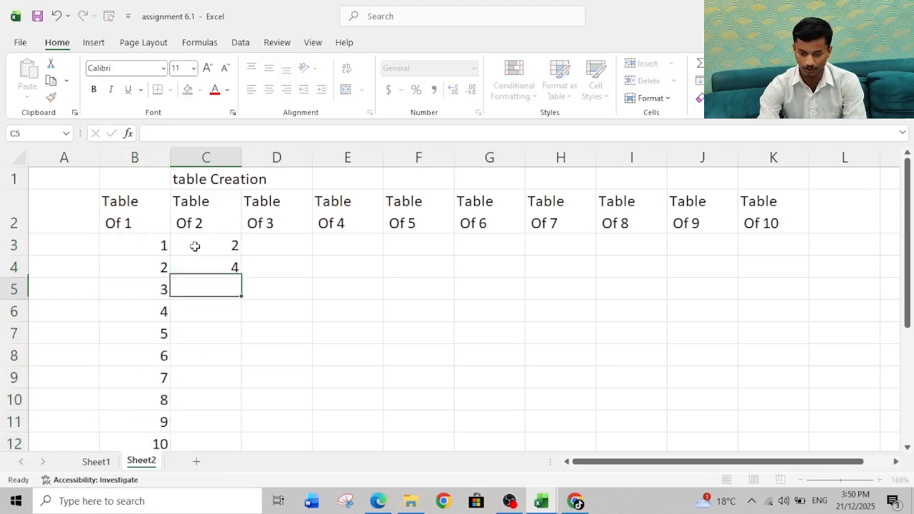
{"action": "left_click_drag", "start_coordinate": [194, 246], "coordinate": [237, 424]}
{"action": "scroll", "coordinate": [224, 245], "scroll_direction": "down", "scroll_amount": 1}
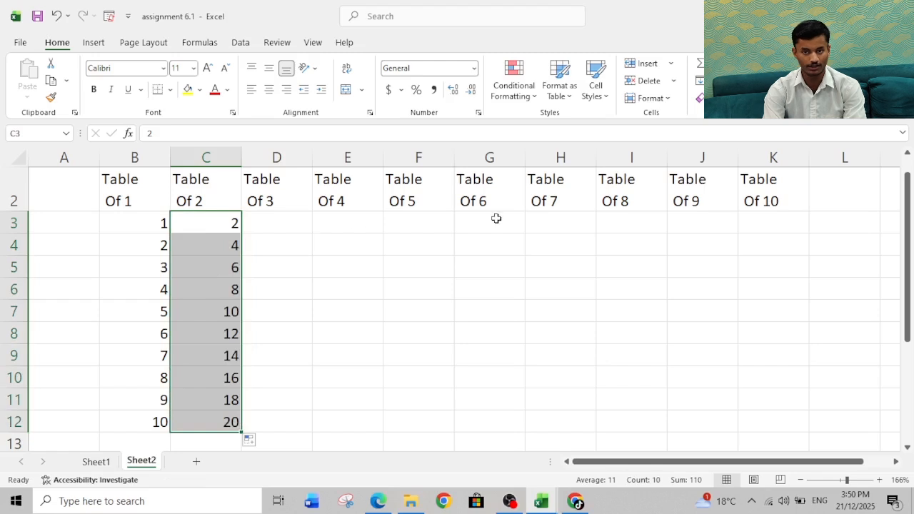
Step: Fill the number block B3:C12 across the columns as a series through column CB
{"action": "left_click", "coordinate": [236, 291]}
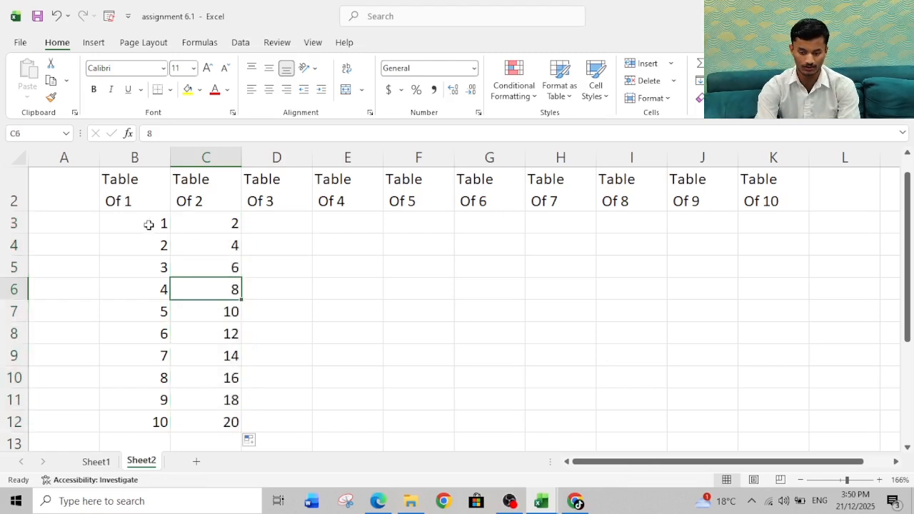
{"action": "left_click_drag", "start_coordinate": [148, 225], "coordinate": [227, 418]}
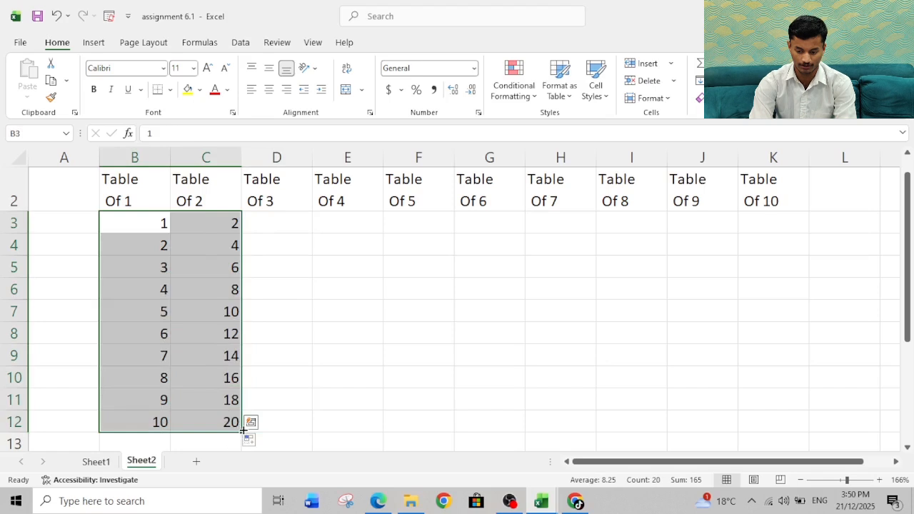
{"action": "left_click_drag", "start_coordinate": [242, 431], "coordinate": [698, 381]}
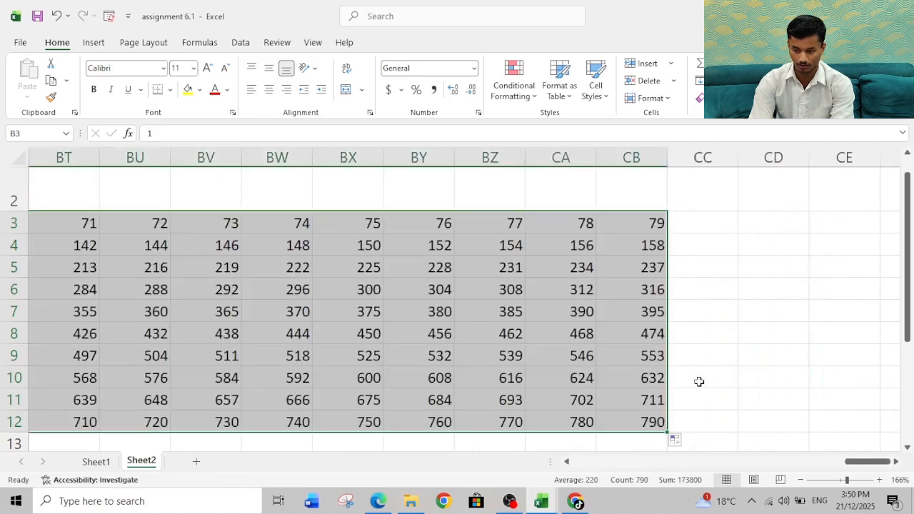
Step: Examine the filled multiplication values along row 3, from the last columns back to the first and across again
{"action": "left_click", "coordinate": [406, 319]}
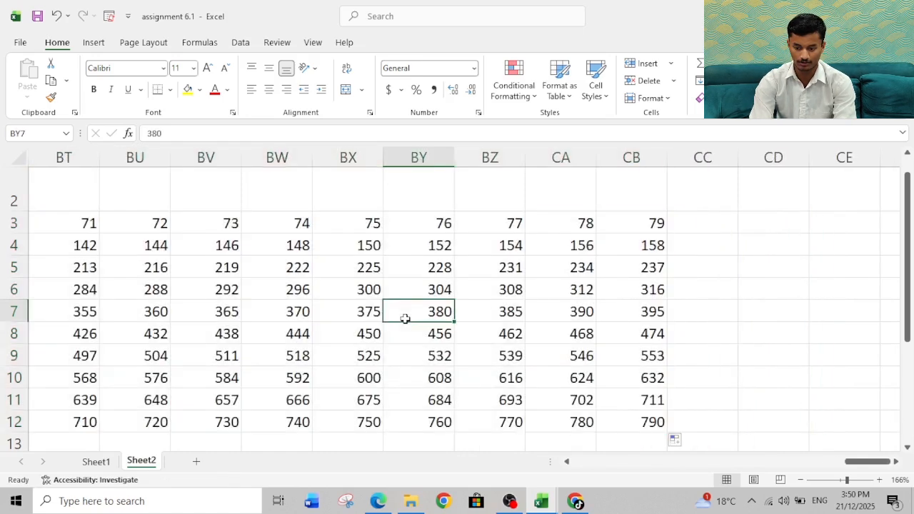
{"action": "left_click", "coordinate": [277, 230]}
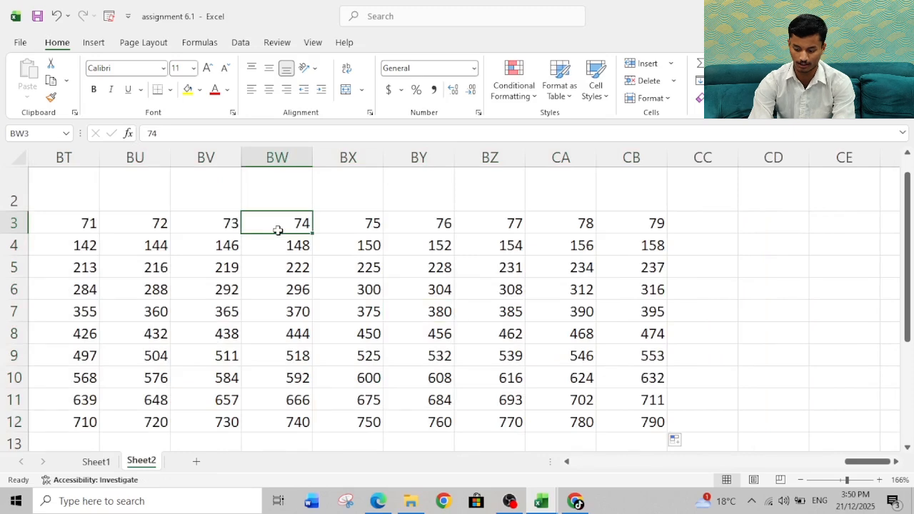
{"action": "key", "text": "Right"}
{"action": "key", "text": "Right"}
{"action": "key", "text": "Right"}
{"action": "key", "text": "Right"}
{"action": "key", "text": "Right"}
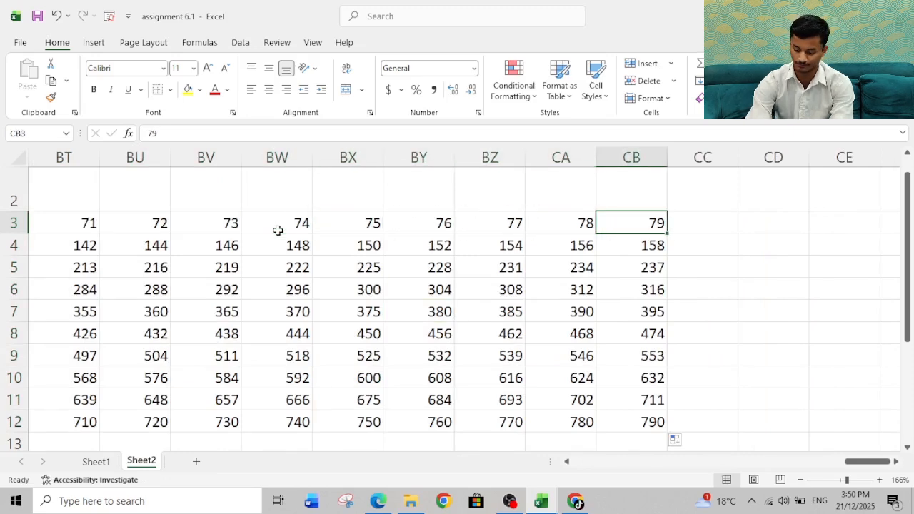
{"action": "key", "text": "ctrl+Left"}
{"action": "key", "text": "Right"}
{"action": "key", "text": "Right"}
{"action": "key", "text": "Right"}
{"action": "key", "text": "Right"}
{"action": "key", "text": "Right"}
{"action": "key", "text": "Right"}
{"action": "key", "text": "Right"}
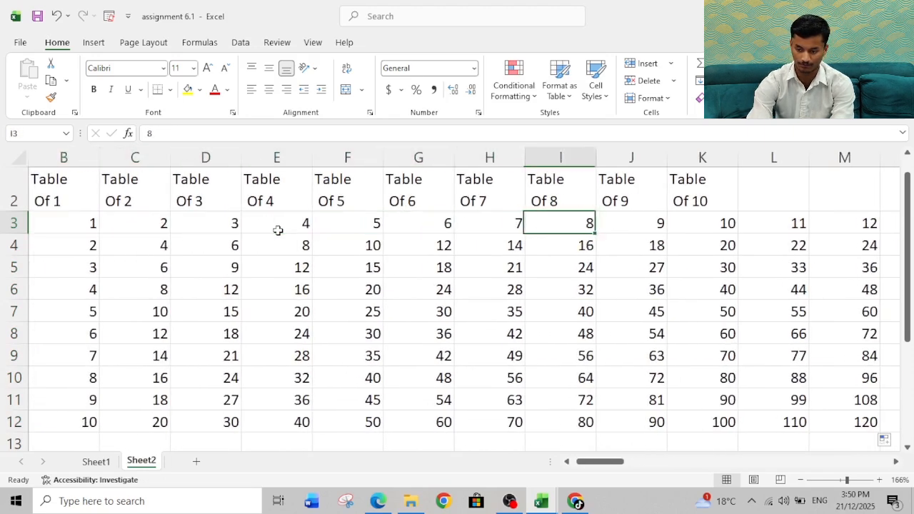
{"action": "key", "text": "Right"}
{"action": "key", "text": "Right"}
{"action": "key", "text": "Right"}
{"action": "key", "text": "Right"}
{"action": "key", "text": "Right"}
{"action": "key", "text": "Right"}
{"action": "key", "text": "Right"}
{"action": "key", "text": "Right"}
{"action": "key", "text": "Right"}
{"action": "key", "text": "Right"}
{"action": "key", "text": "Right"}
{"action": "key", "text": "Right"}
{"action": "key", "text": "Right"}
{"action": "key", "text": "Right"}
{"action": "key", "text": "Right"}
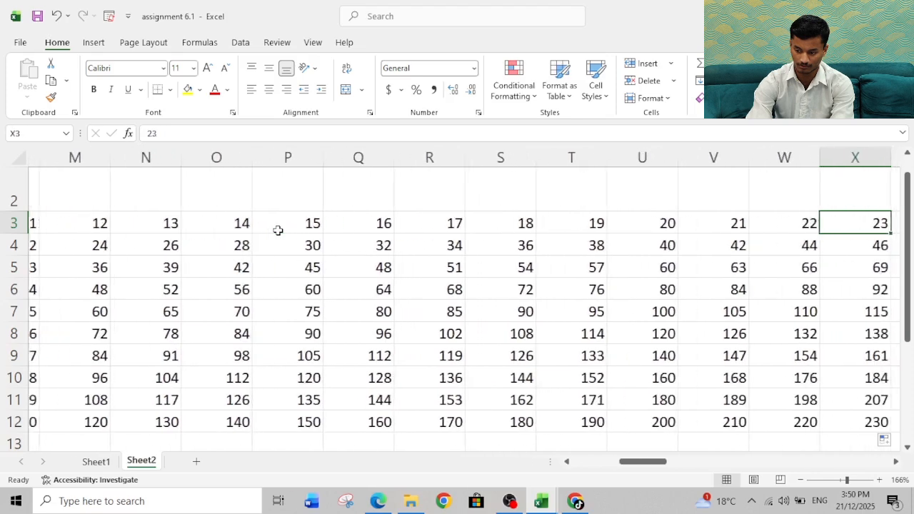
{"action": "key", "text": "Right"}
{"action": "key", "text": "Right"}
{"action": "key", "text": "Right"}
{"action": "key", "text": "Right"}
{"action": "key", "text": "Right"}
{"action": "key", "text": "Right"}
{"action": "key", "text": "Right"}
Step: Delete the values in V3:CB12 so that only the tables of 1 to 20 are kept
{"action": "key", "text": "Left"}
{"action": "key", "text": "Left"}
{"action": "key", "text": "Left"}
{"action": "key", "text": "Left"}
{"action": "key", "text": "Left"}
{"action": "key", "text": "Left"}
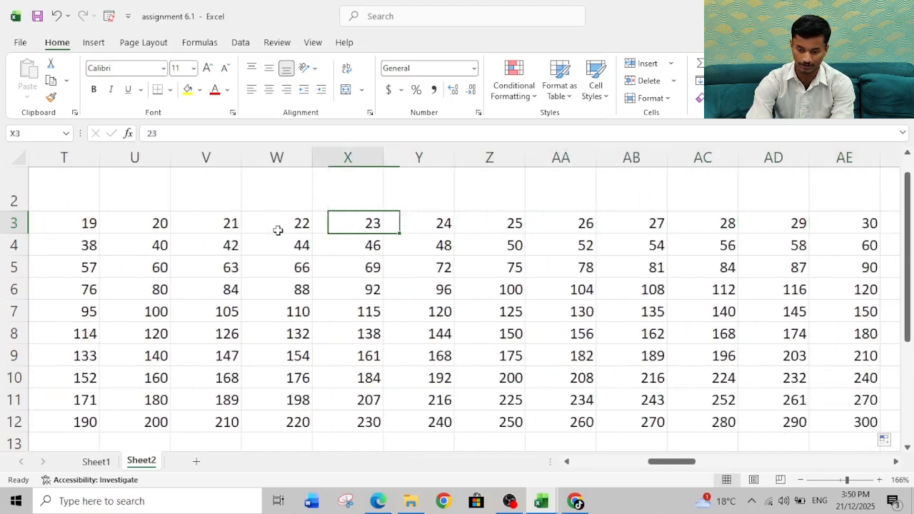
{"action": "key", "text": "ctrl+shift+Down"}
{"action": "key", "text": "ctrl+shift+Right"}
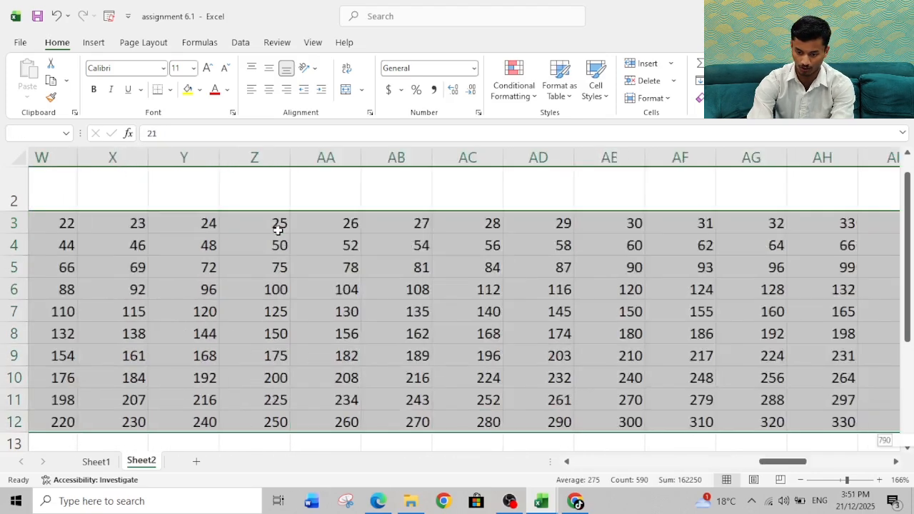
{"action": "key", "text": "ctrl+BackSpace"}
Step: Extend the headings from K2 across to U2 as a series ending at "Table Of 20"
{"action": "key", "text": "Left"}
{"action": "key", "text": "Left"}
{"action": "key", "text": "Left"}
{"action": "key", "text": "Left"}
{"action": "key", "text": "Left"}
{"action": "key", "text": "Left"}
{"action": "key", "text": "Left"}
{"action": "key", "text": "Left"}
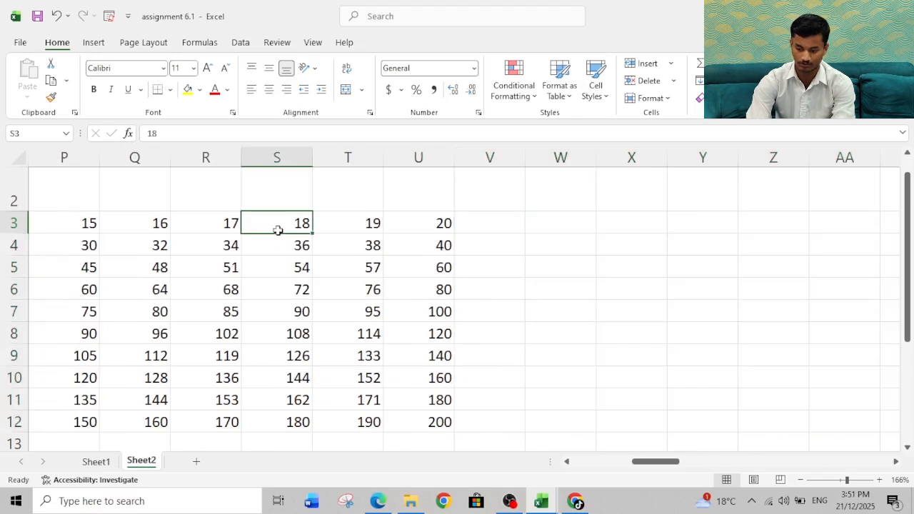
{"action": "key", "text": "Left"}
{"action": "key", "text": "Left"}
{"action": "key", "text": "Left"}
{"action": "key", "text": "Left"}
{"action": "key", "text": "Left"}
{"action": "key", "text": "Left"}
{"action": "key", "text": "Left"}
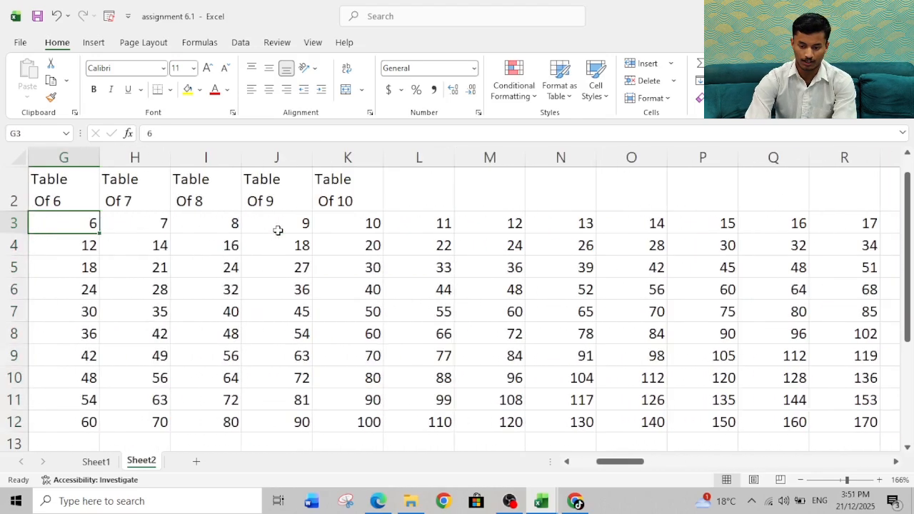
{"action": "left_click", "coordinate": [337, 180]}
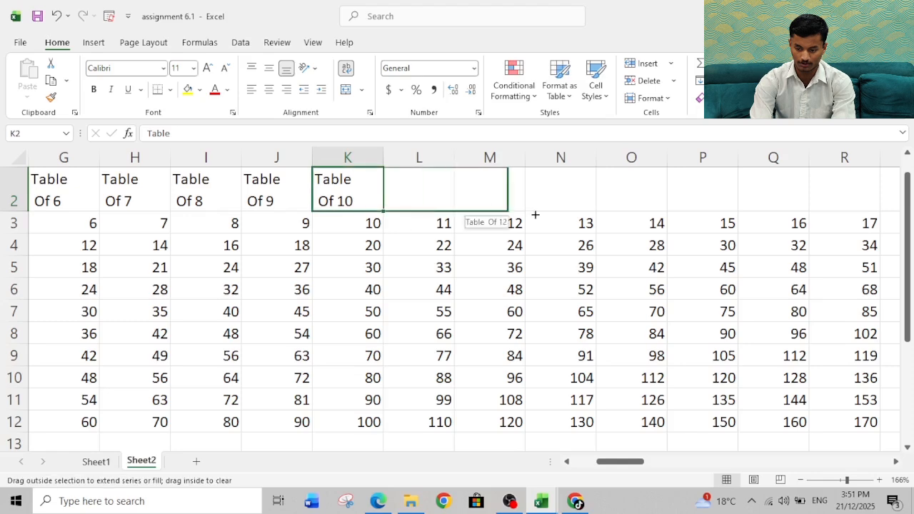
{"action": "left_click_drag", "start_coordinate": [535, 214], "coordinate": [825, 229]}
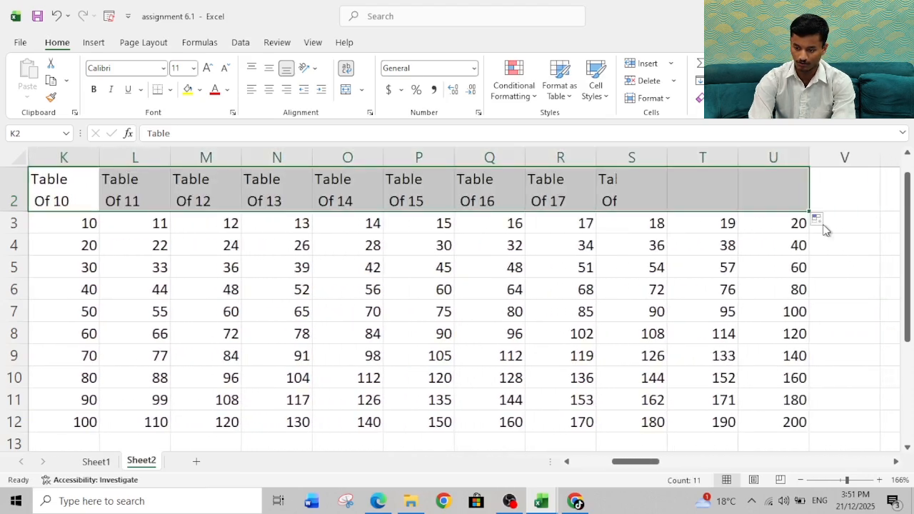
{"action": "left_click", "coordinate": [571, 215]}
Step: Apply All Borders to the headings and values in B2:U12
{"action": "left_click", "coordinate": [797, 192]}
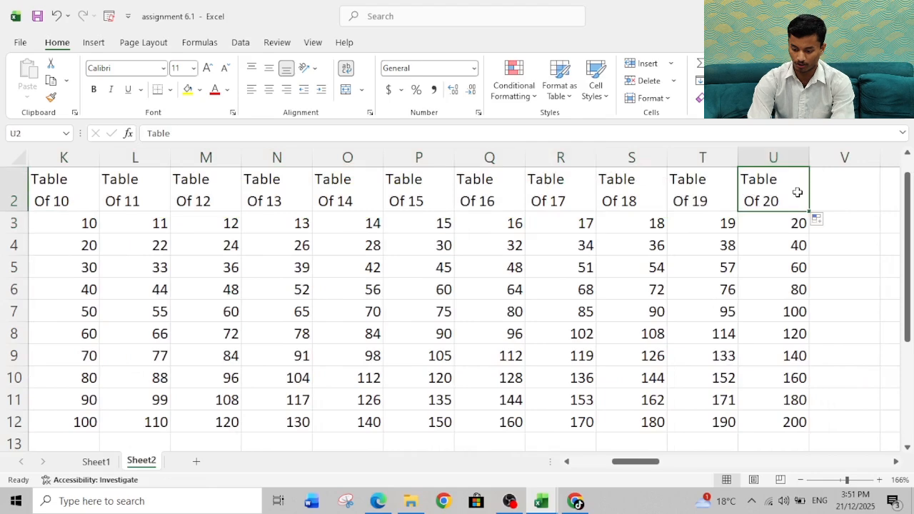
{"action": "key", "text": "shift+Left"}
{"action": "key", "text": "shift+Left"}
{"action": "key", "text": "shift+Left"}
{"action": "key", "text": "shift+Left"}
{"action": "key", "text": "shift+Left"}
{"action": "key", "text": "shift+Left"}
{"action": "key", "text": "shift+Left"}
{"action": "key", "text": "shift+Left"}
{"action": "key", "text": "shift+Left"}
{"action": "key", "text": "shift+Left"}
{"action": "key", "text": "shift+Left"}
{"action": "key", "text": "shift+Left"}
{"action": "key", "text": "shift+Left"}
{"action": "key", "text": "shift+Left"}
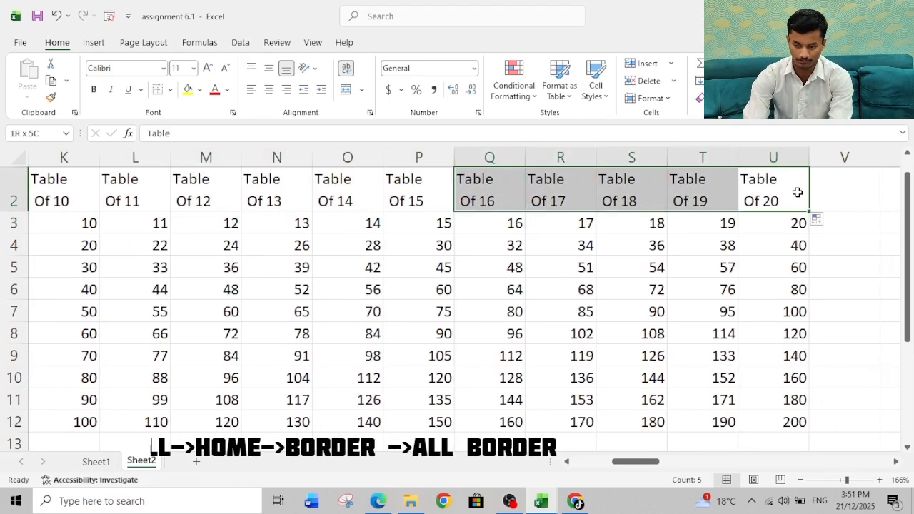
{"action": "key", "text": "shift+Left"}
{"action": "key", "text": "shift+Left"}
{"action": "key", "text": "shift+Left"}
{"action": "key", "text": "shift+Left"}
{"action": "key", "text": "shift+Left"}
{"action": "key", "text": "shift+Left"}
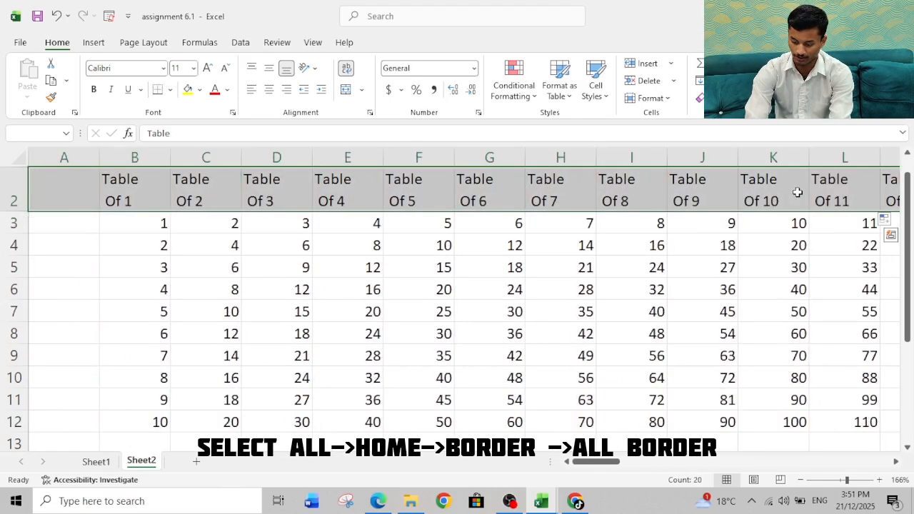
{"action": "key", "text": "shift+Down"}
{"action": "key", "text": "shift+Down"}
{"action": "key", "text": "shift+Down"}
{"action": "key", "text": "shift+Down"}
{"action": "key", "text": "shift+Down"}
{"action": "key", "text": "shift+Down"}
{"action": "key", "text": "shift+Down"}
{"action": "key", "text": "shift+Down"}
{"action": "key", "text": "shift+Down"}
{"action": "key", "text": "shift+Down"}
{"action": "key", "text": "shift+Right"}
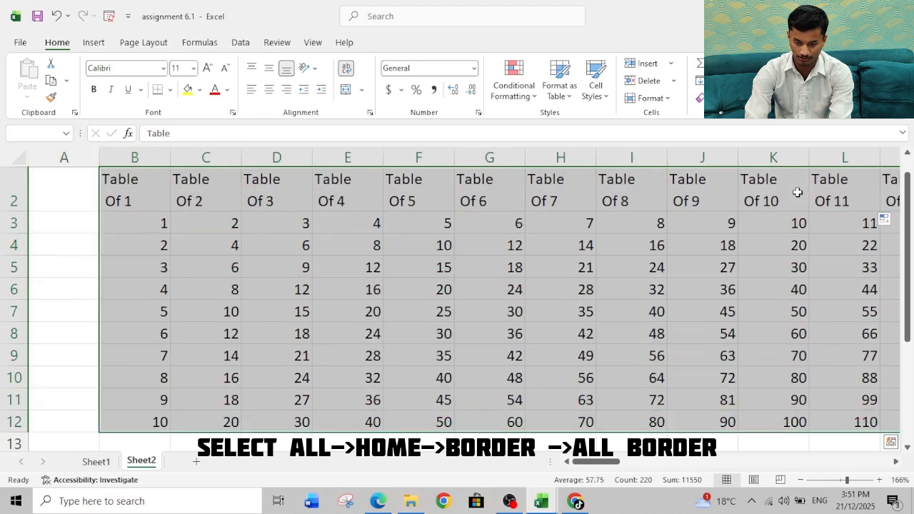
{"action": "left_click", "coordinate": [171, 91]}
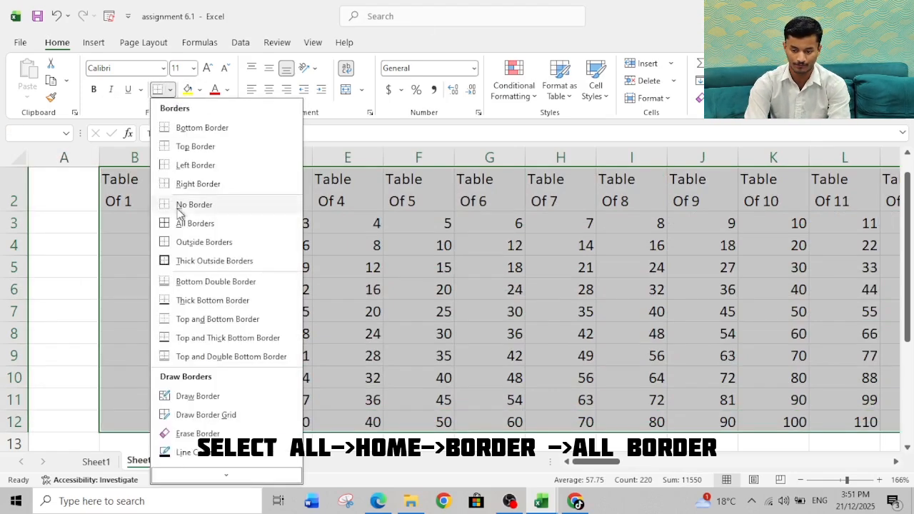
{"action": "left_click", "coordinate": [179, 223]}
{"action": "left_click", "coordinate": [180, 223]}
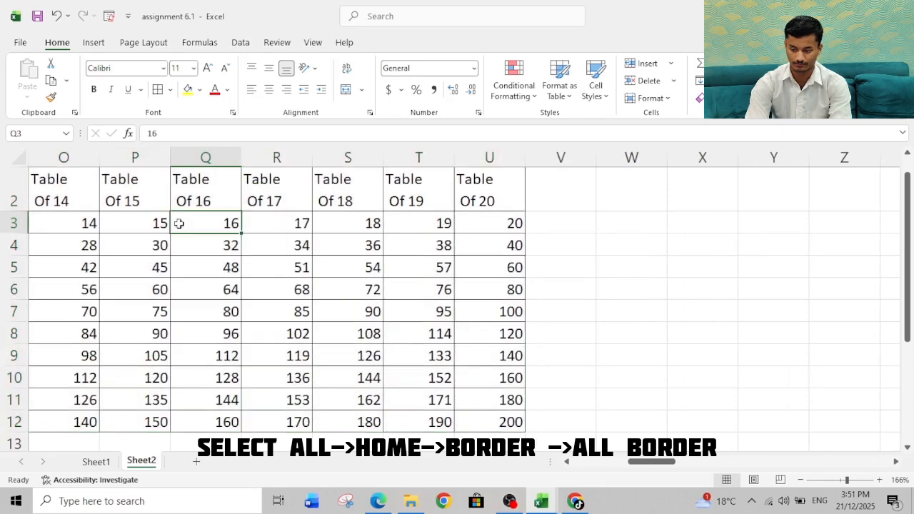
Step: Look over the bordered multiplication tables from column A across the sheet and back
{"action": "key", "text": "Home"}
{"action": "key", "text": "Up"}
{"action": "key", "text": "Up"}
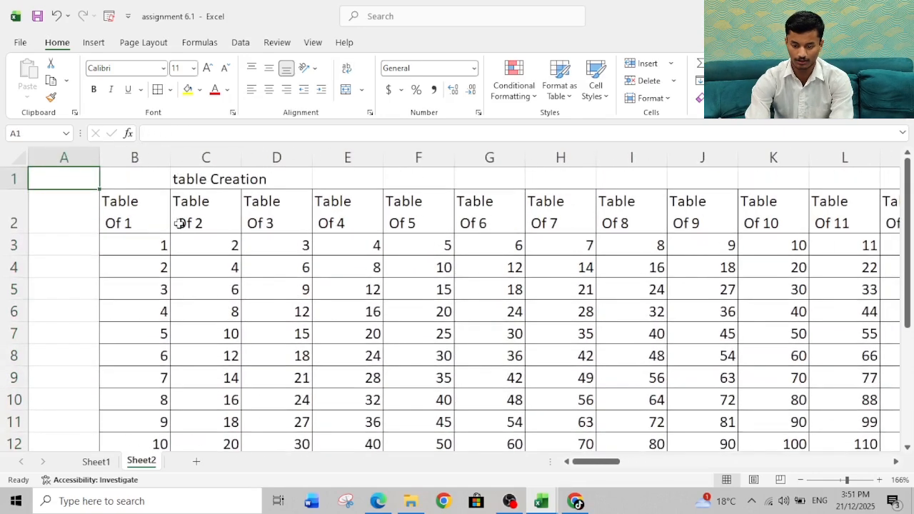
{"action": "key", "text": "Right"}
{"action": "key", "text": "Right"}
{"action": "key", "text": "Right"}
{"action": "key", "text": "Right"}
{"action": "key", "text": "Right"}
{"action": "key", "text": "Right"}
{"action": "key", "text": "Right"}
{"action": "key", "text": "Right"}
{"action": "key", "text": "Right"}
{"action": "key", "text": "Right"}
{"action": "key", "text": "Right"}
{"action": "key", "text": "Right"}
{"action": "key", "text": "Right"}
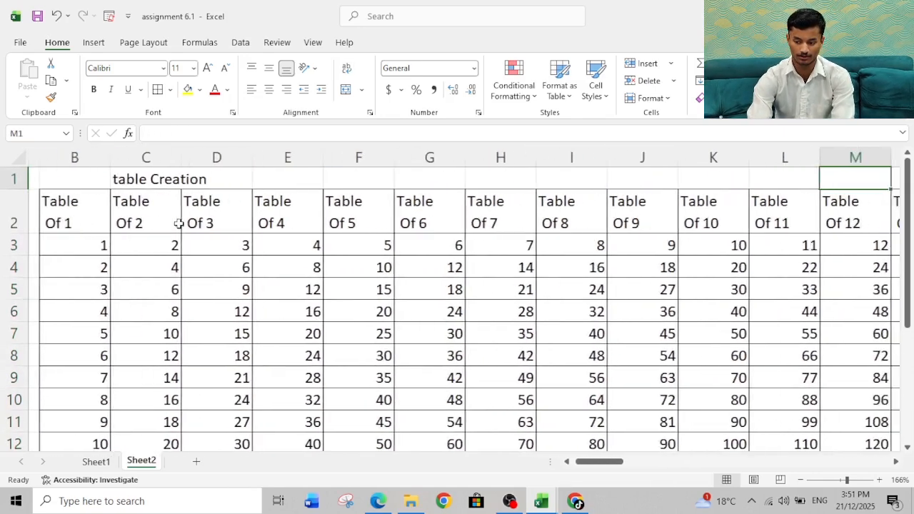
{"action": "key", "text": "Down"}
{"action": "key", "text": "Down"}
{"action": "key", "text": "Left"}
{"action": "key", "text": "Left"}
{"action": "key", "text": "Left"}
{"action": "key", "text": "Left"}
{"action": "key", "text": "Left"}
{"action": "key", "text": "Left"}
{"action": "key", "text": "Left"}
{"action": "key", "text": "Left"}
{"action": "key", "text": "Left"}
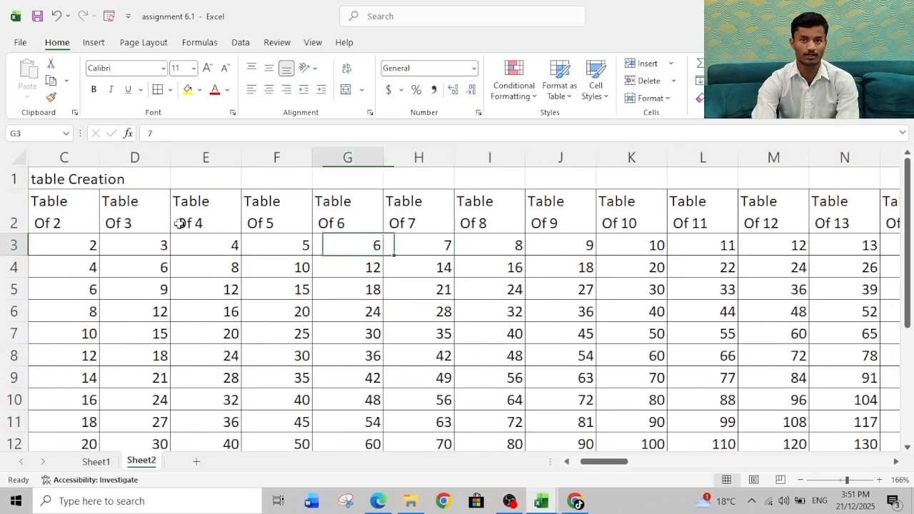
{"action": "key", "text": "Left"}
{"action": "key", "text": "Left"}
{"action": "key", "text": "Left"}
{"action": "key", "text": "Left"}
{"action": "key", "text": "Up"}
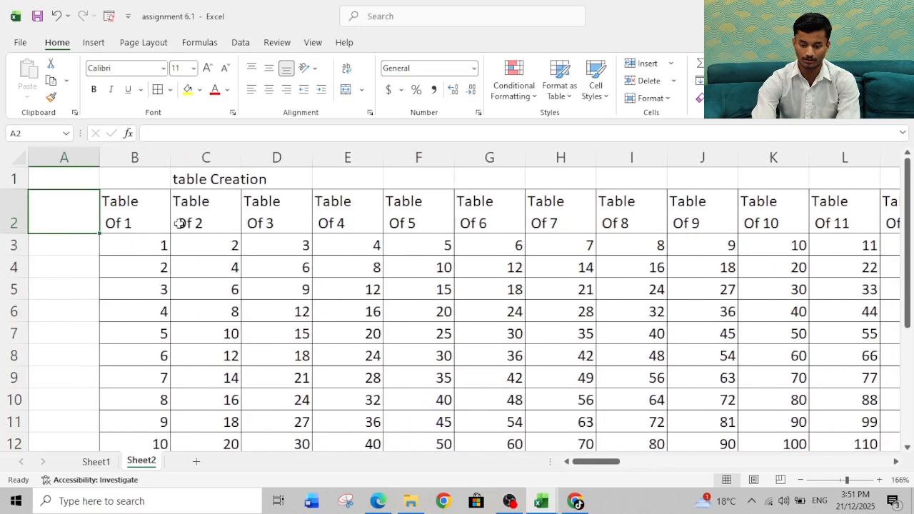
{"action": "key", "text": "Right"}
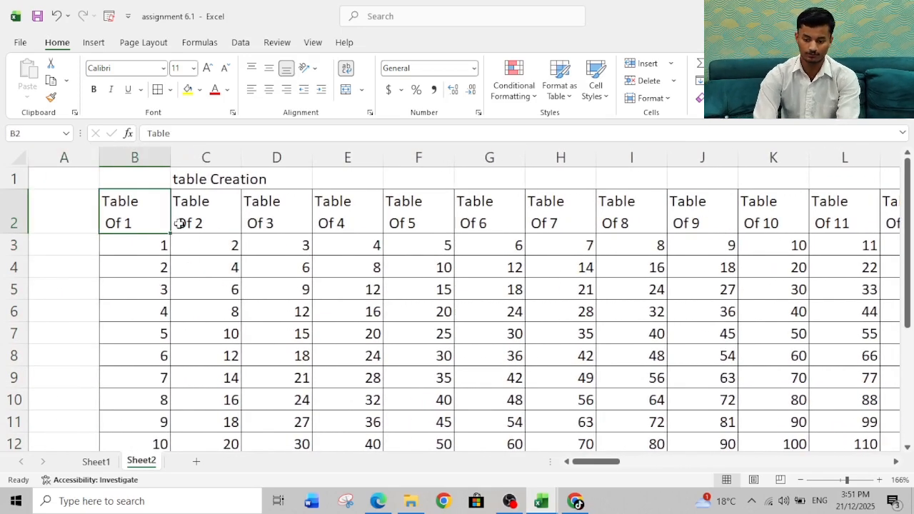
{"action": "key", "text": "Right"}
{"action": "key", "text": "Right"}
{"action": "key", "text": "Right"}
{"action": "key", "text": "Right"}
{"action": "key", "text": "Right"}
{"action": "key", "text": "Right"}
{"action": "key", "text": "Right"}
{"action": "key", "text": "Right"}
{"action": "key", "text": "Right"}
{"action": "key", "text": "Right"}
{"action": "key", "text": "shift+Down"}
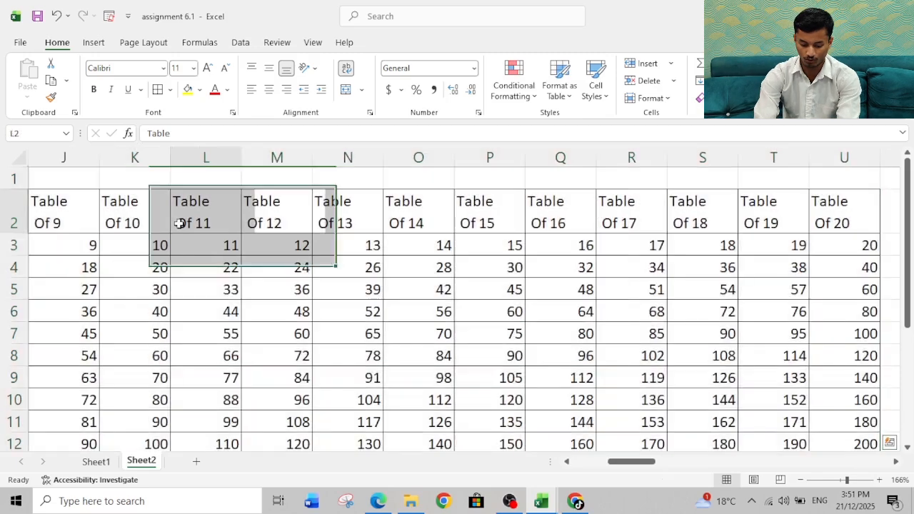
{"action": "key", "text": "Home"}
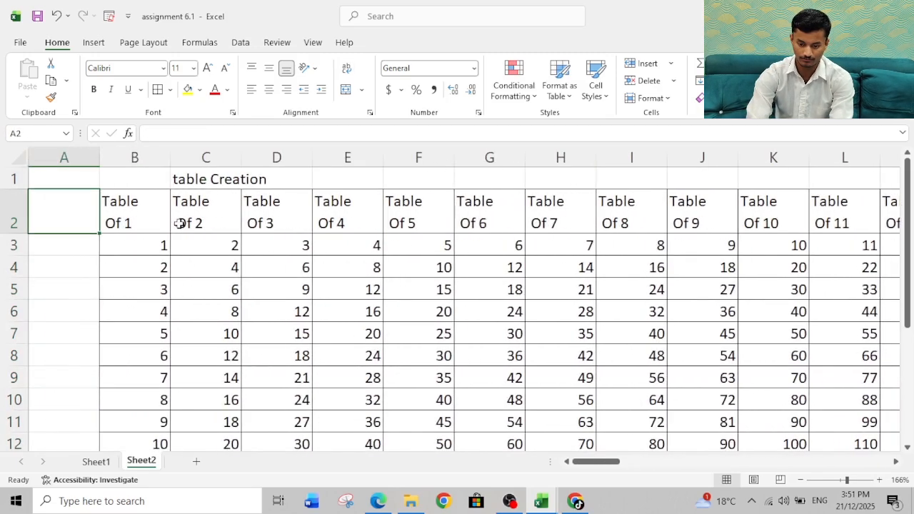
Step: Format B2:U12 as a table in the first blue Medium style, with row 2 as headers, and turn off its filter buttons
{"action": "key", "text": "Right"}
{"action": "key", "text": "ctrl+shift+Right"}
{"action": "key", "text": "ctrl+shift+Down"}
{"action": "scroll", "coordinate": [178, 223], "scroll_direction": "left", "scroll_amount": 10}
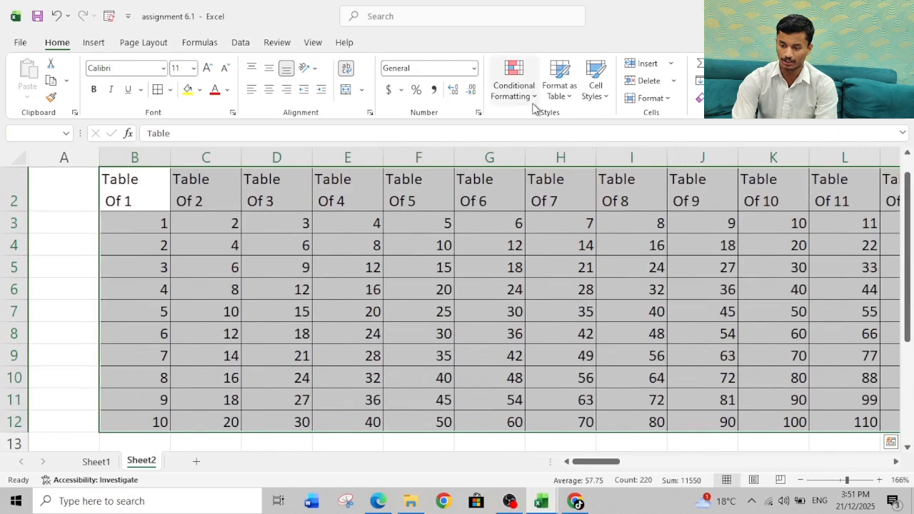
{"action": "left_click", "coordinate": [561, 95]}
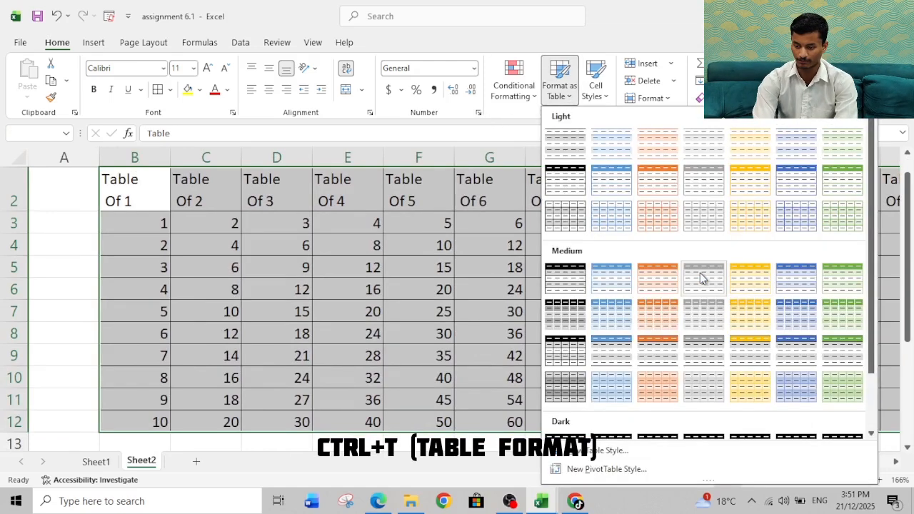
{"action": "left_click", "coordinate": [619, 279]}
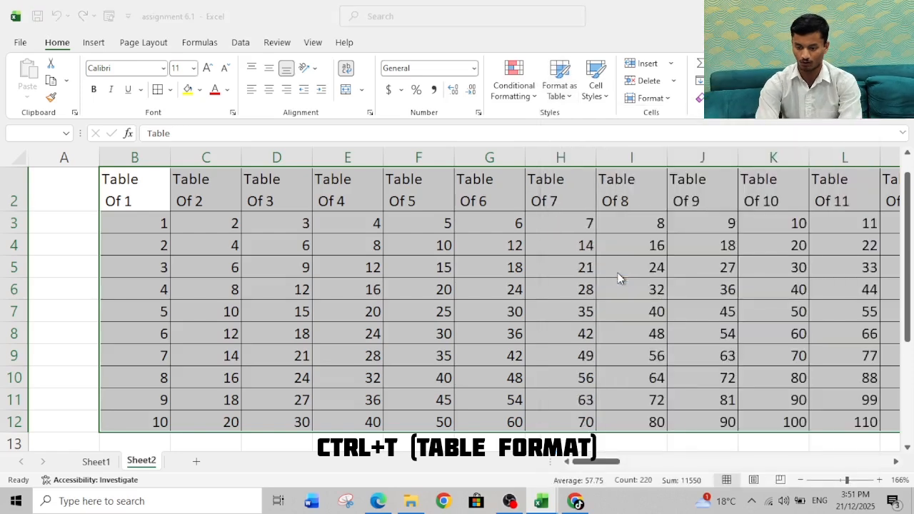
{"action": "left_click", "coordinate": [327, 369]}
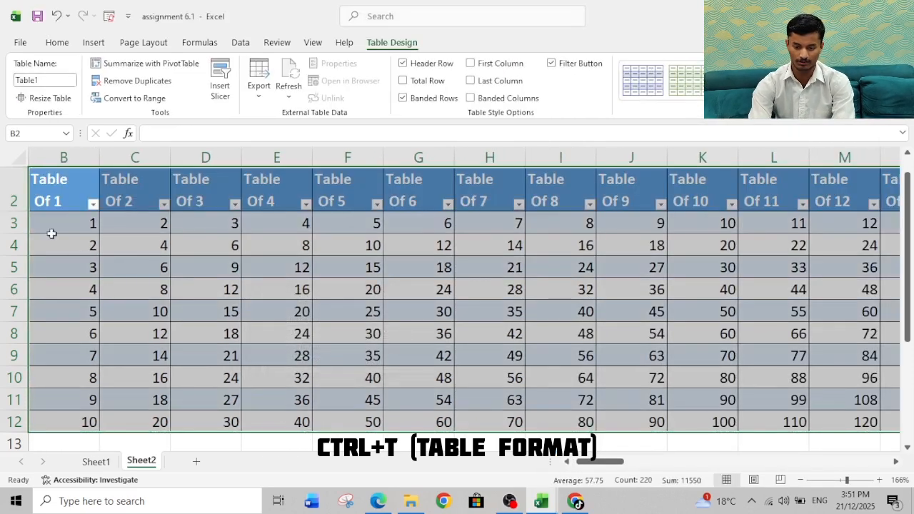
{"action": "left_click", "coordinate": [57, 241]}
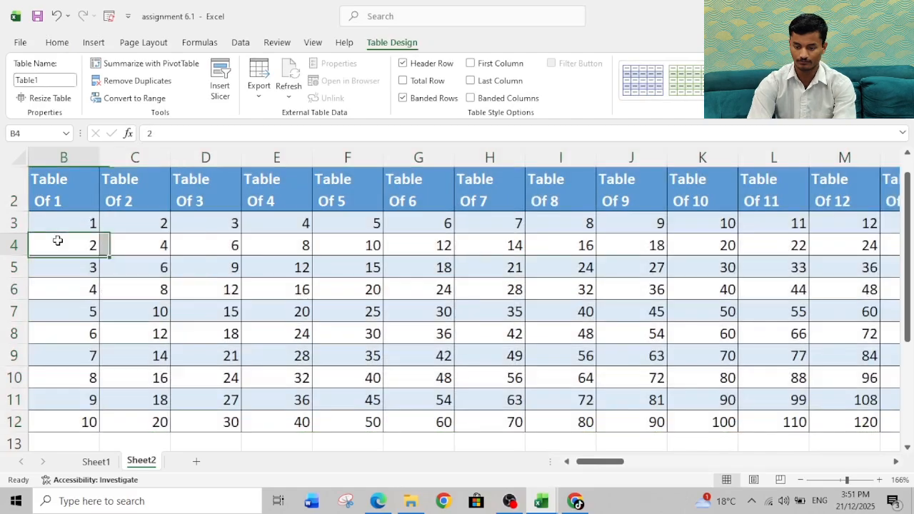